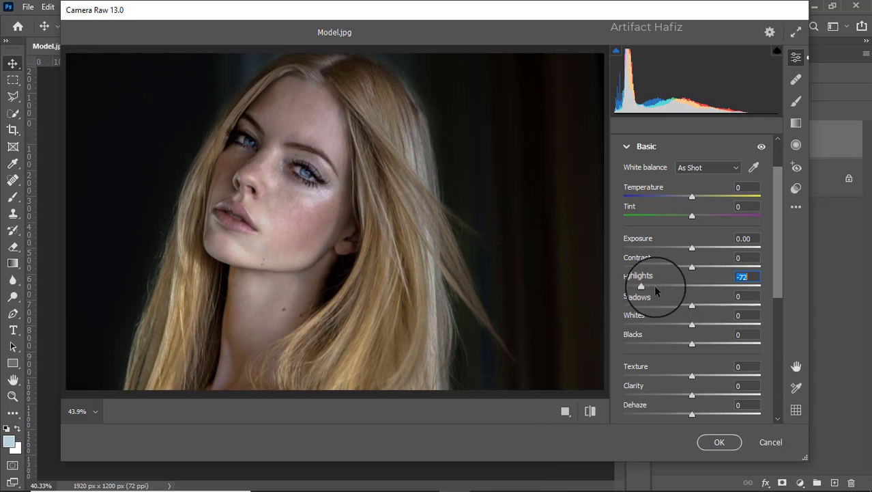
Set Exposure to -0.15, Contrast to -3, Shadows to +33, Whites to +34 and Blacks to -7.
drag(692, 324, 714, 329)
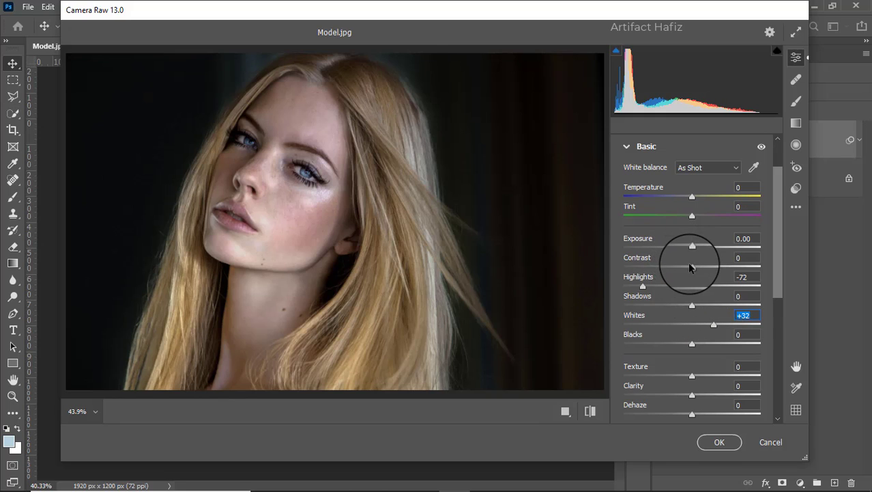
drag(690, 268, 688, 254)
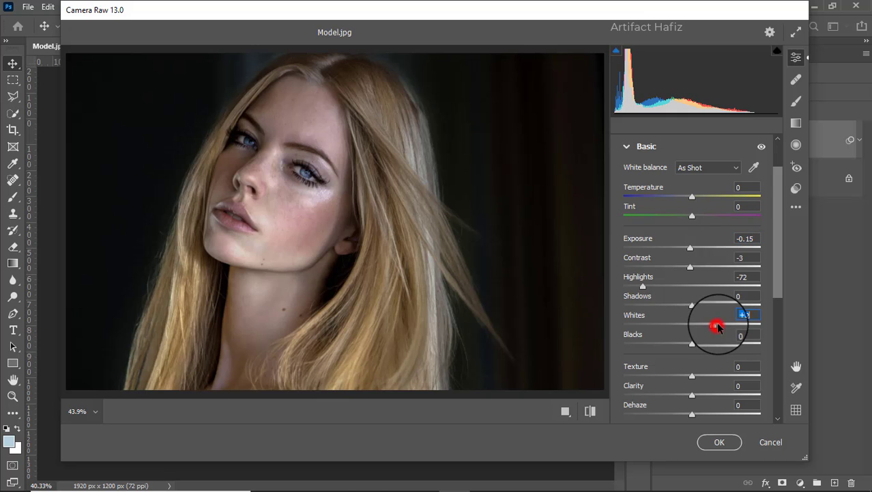
drag(718, 328, 715, 306)
mouse_move(688, 343)
mouse_down()
mouse_move(680, 347)
mouse_move(687, 346)
mouse_up()
Set Texture to -6, Clarity to +6 and Dehaze to -5 in the Basic adjustments.
drag(695, 378, 643, 374)
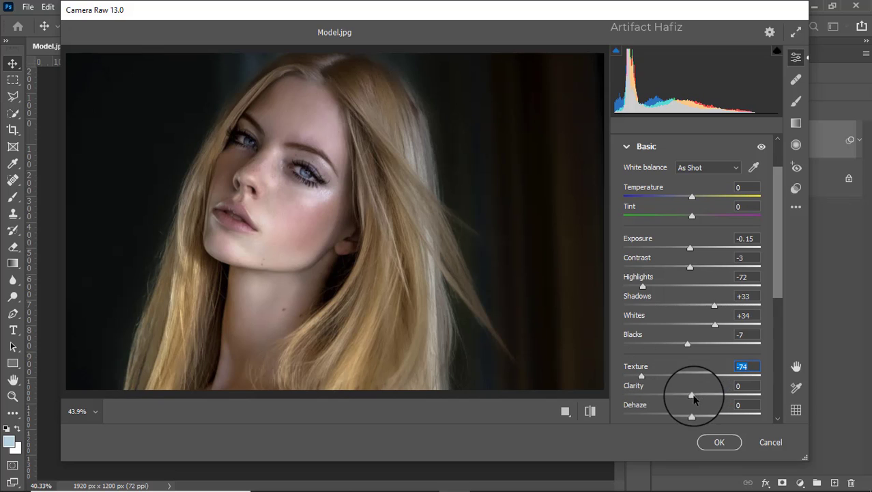
mouse_move(691, 395)
mouse_down()
mouse_move(726, 395)
mouse_move(694, 397)
mouse_up()
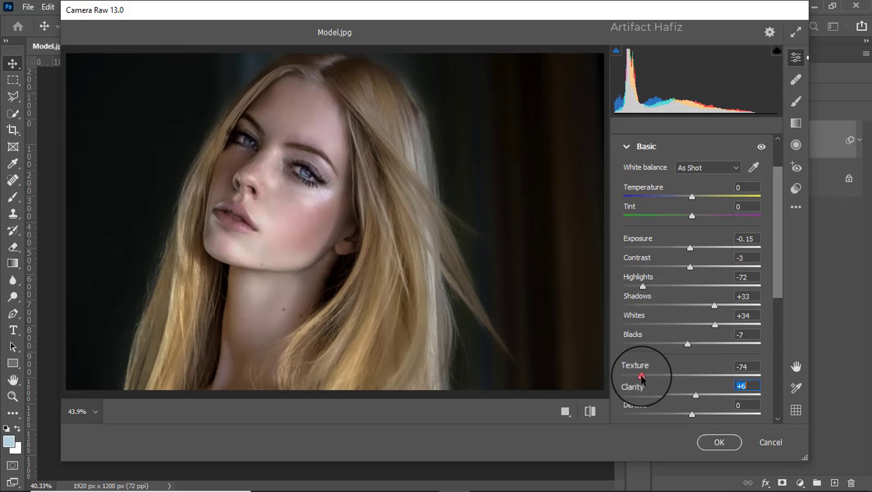
mouse_move(643, 376)
mouse_down()
mouse_move(667, 375)
mouse_move(649, 378)
mouse_up()
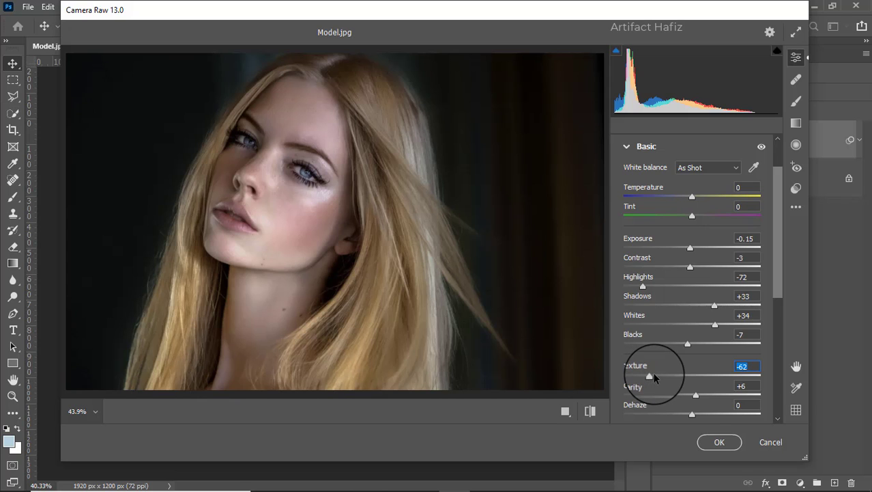
drag(650, 375, 687, 372)
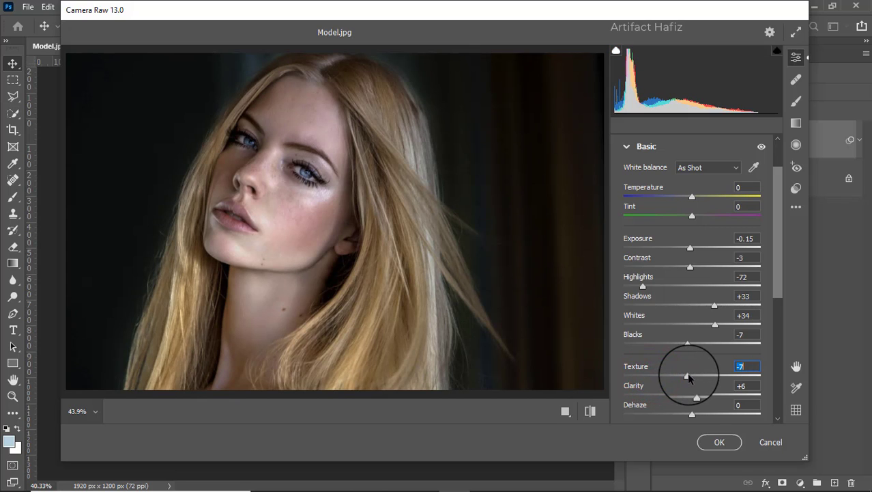
scroll(707, 343, down, 3)
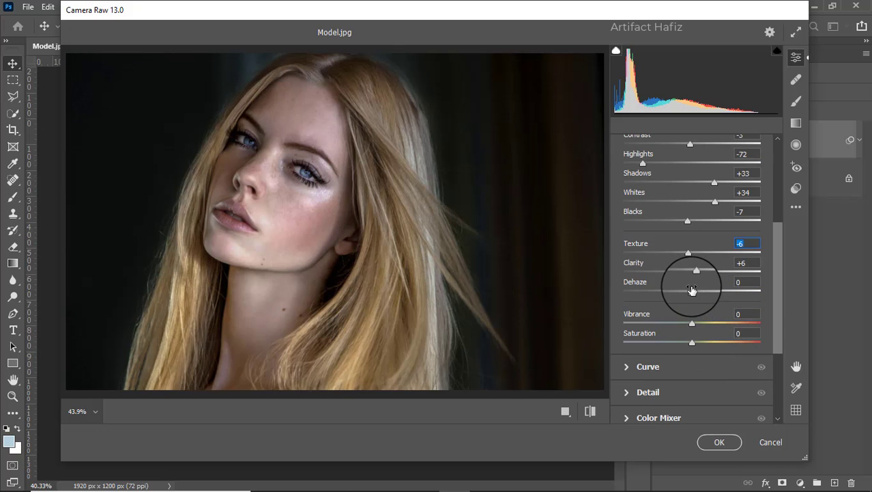
mouse_move(690, 291)
mouse_down()
mouse_move(676, 294)
mouse_move(688, 296)
mouse_up()
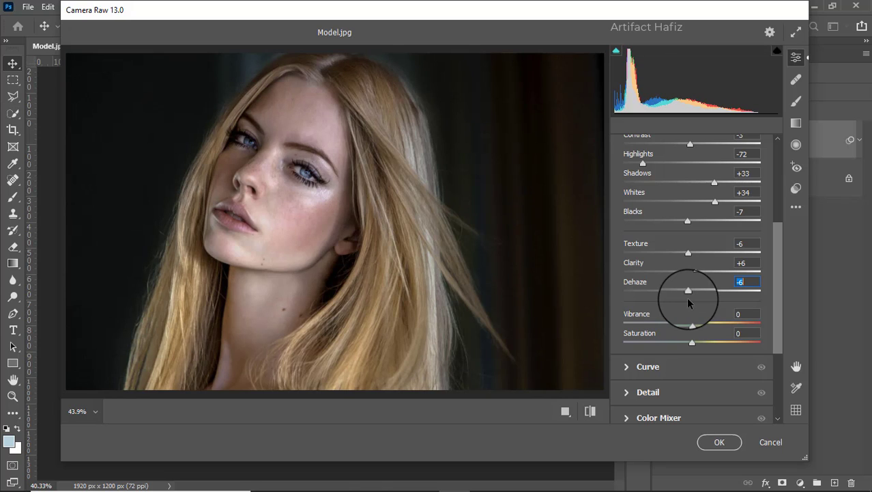
Shape the point curve into a gentle S with points at input 70, output 61 and input 190, output 195.
scroll(686, 296, down, 1)
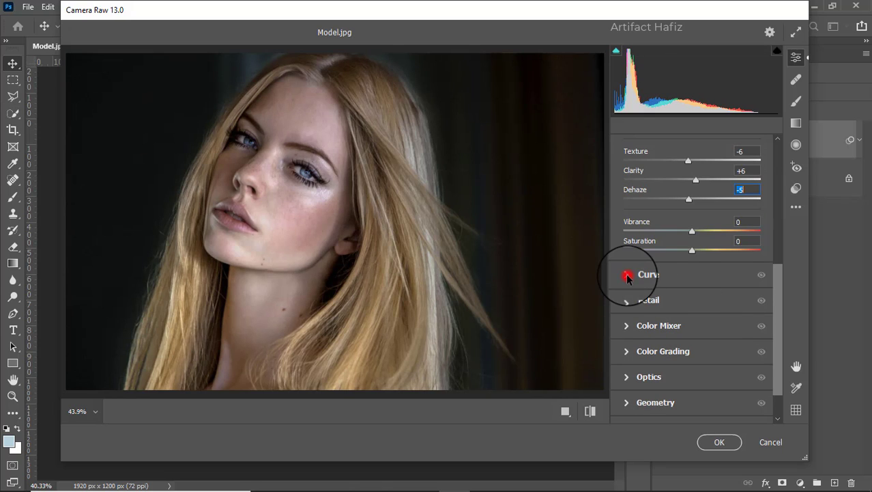
click(628, 276)
click(659, 311)
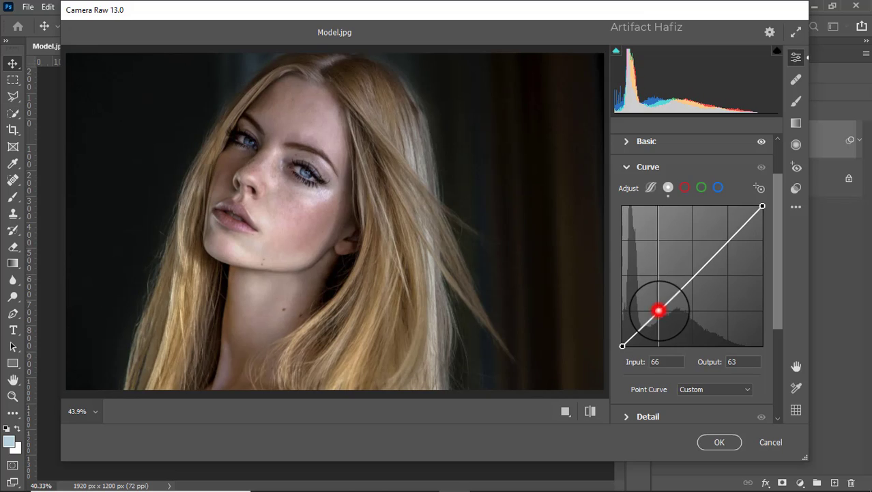
drag(659, 311, 661, 313)
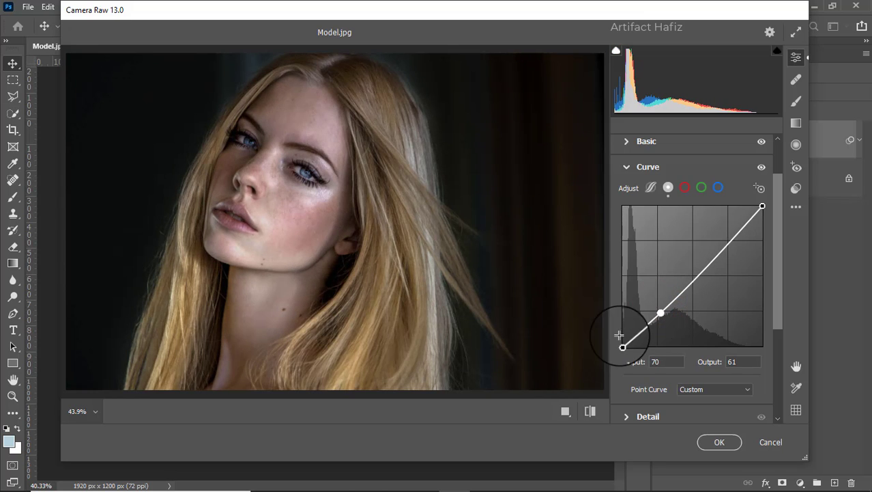
drag(727, 247, 727, 239)
Set Noise Reduction to 7 in the Detail adjustments and lower the Basic Texture to -48.
scroll(726, 246, down, 4)
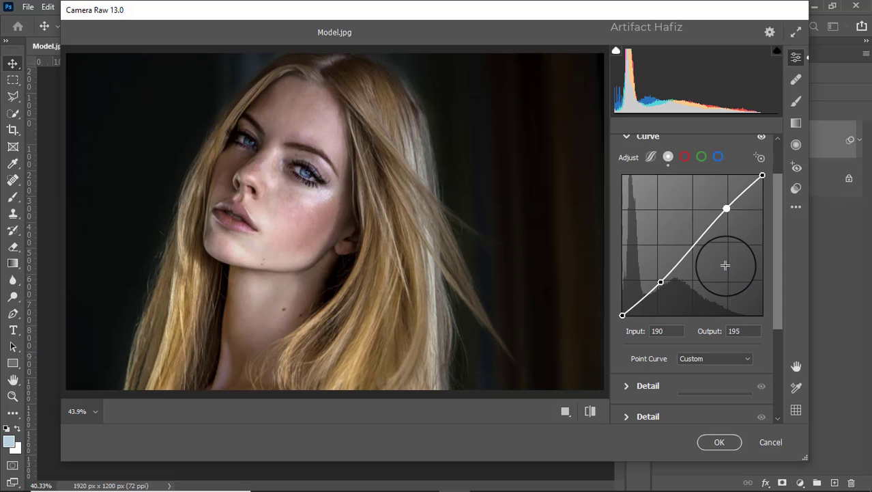
click(627, 294)
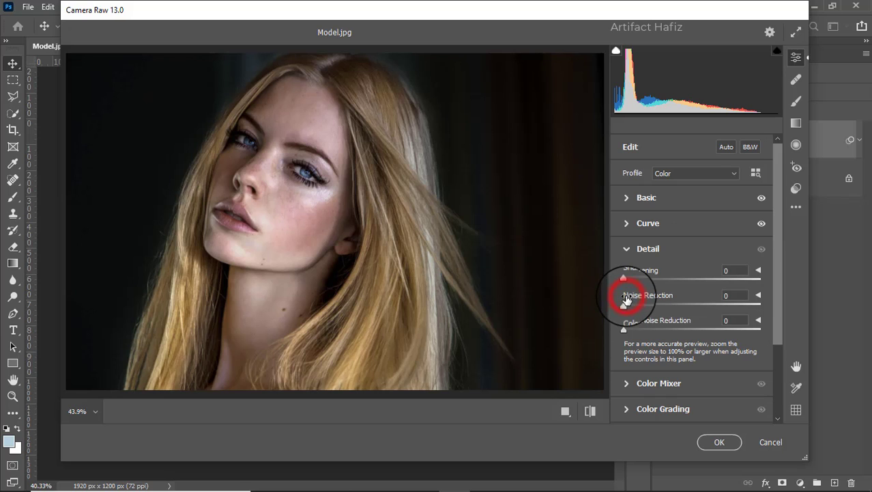
click(623, 305)
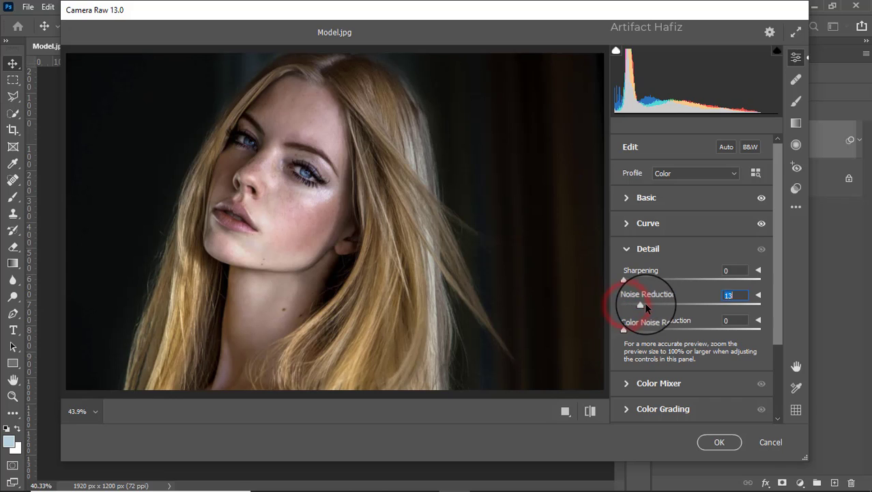
drag(623, 305, 669, 305)
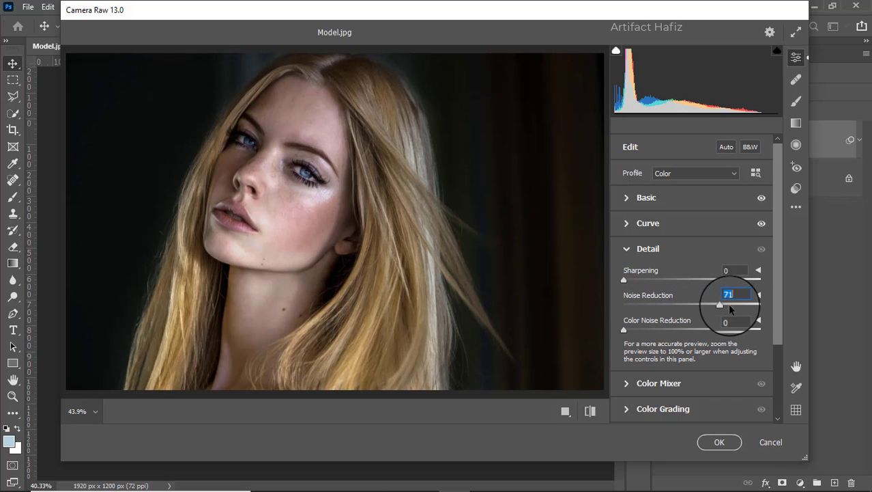
drag(751, 308, 635, 304)
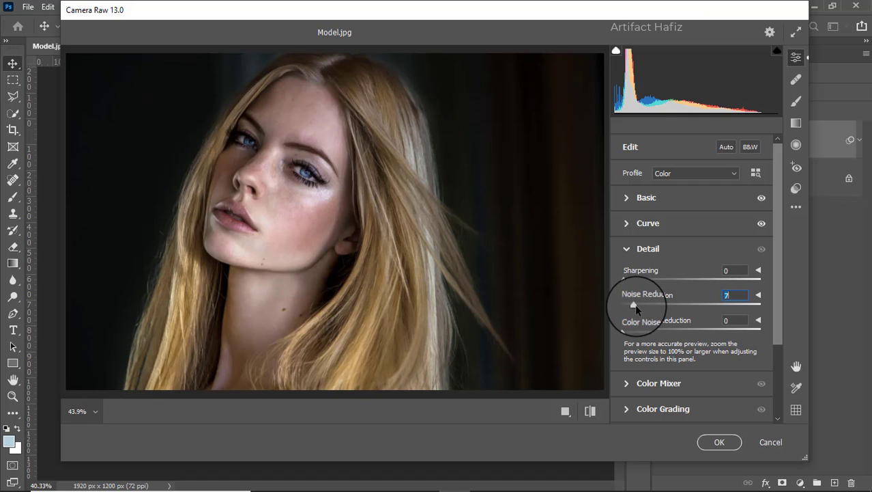
click(635, 304)
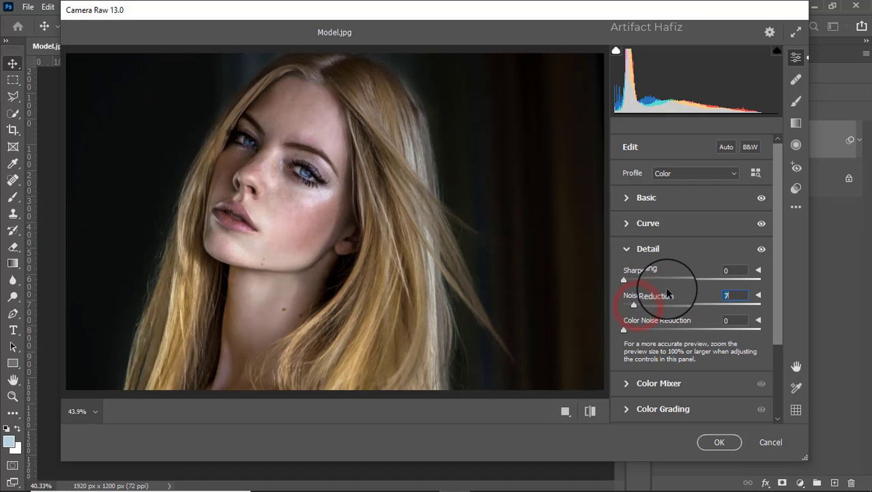
click(628, 198)
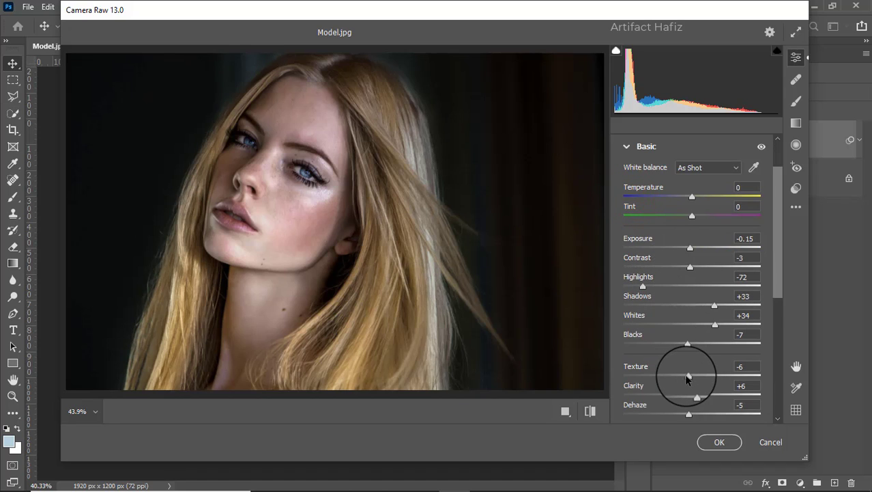
drag(688, 376, 657, 379)
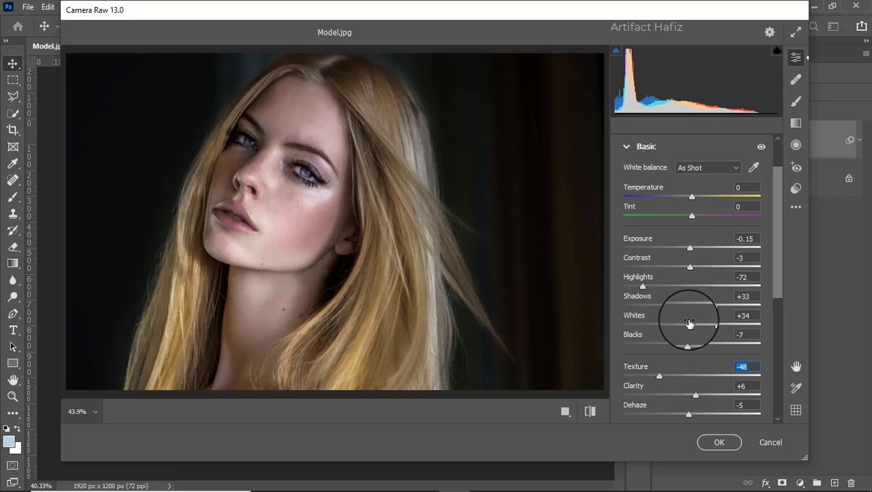
Set the Color Mixer saturation to Reds +11, Oranges +8, Yellows -31, Greens -43, Aquas +17 and Blues +21.
scroll(689, 321, down, 10)
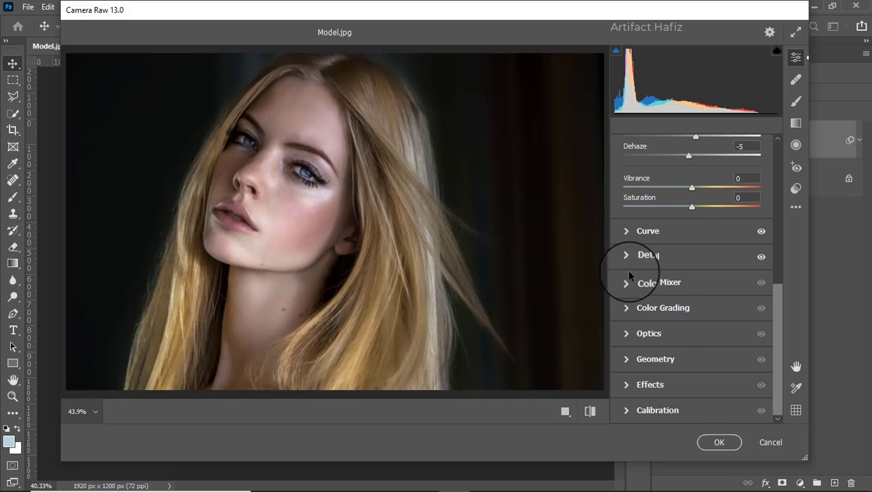
click(626, 287)
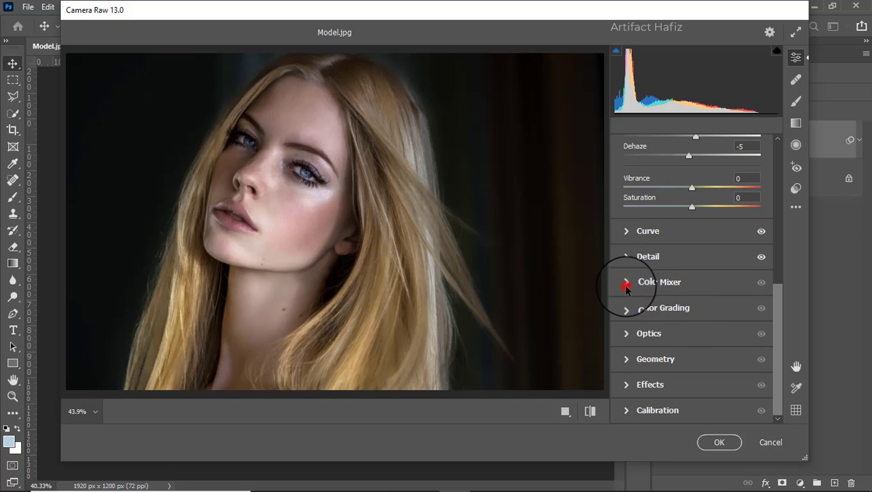
click(666, 216)
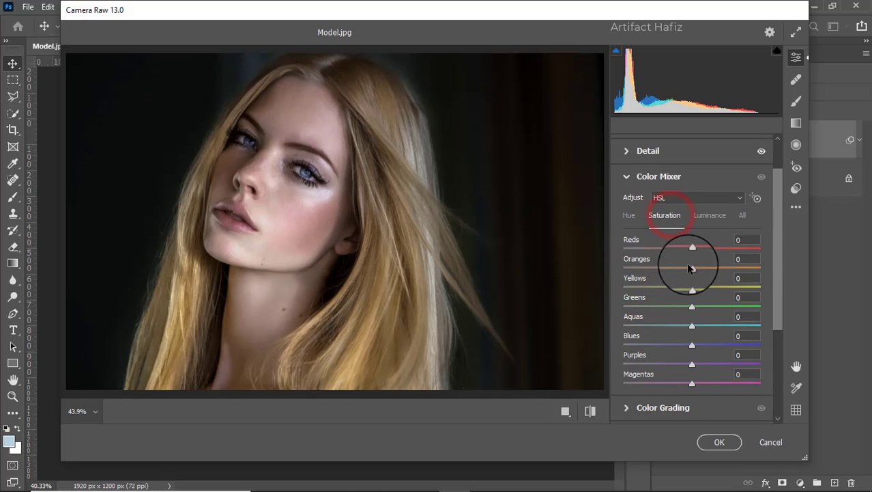
drag(691, 267, 701, 249)
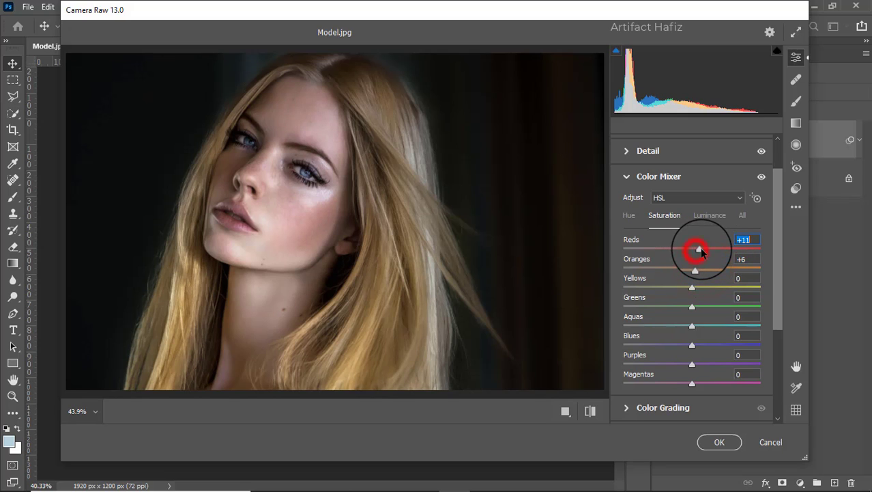
click(700, 266)
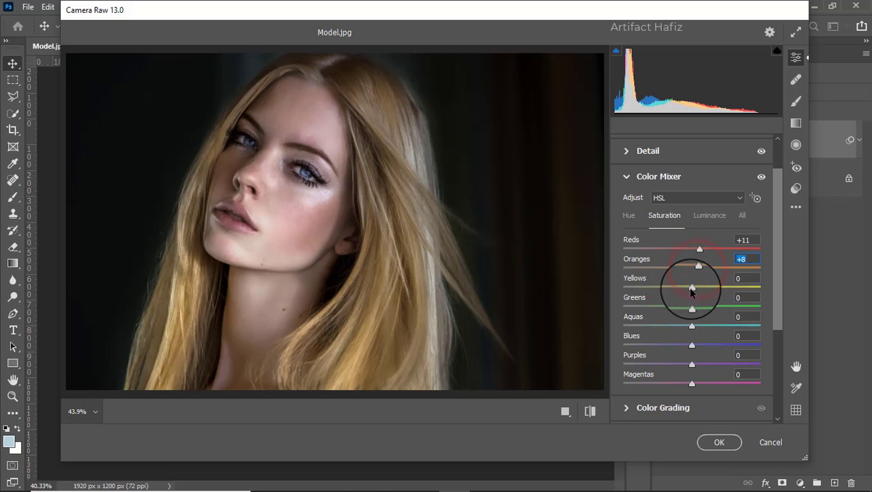
drag(691, 290, 707, 344)
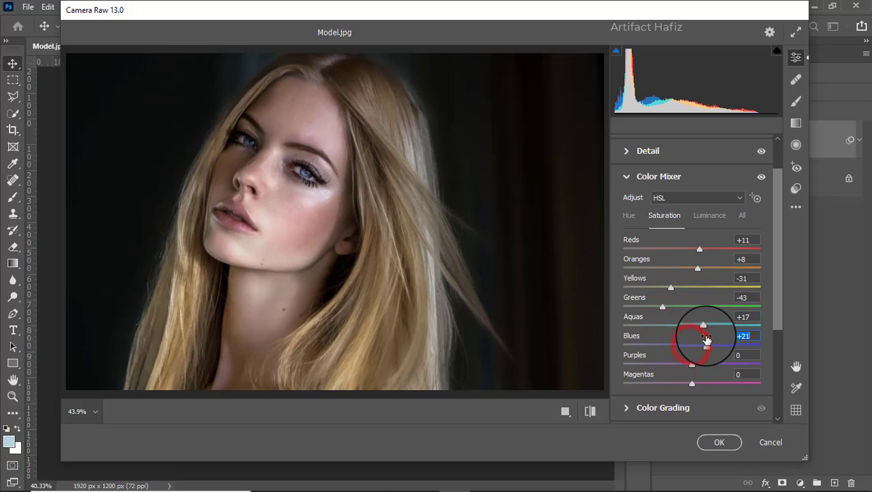
Set the Color Mixer luminance to Reds +27, Oranges +10, Yellows +7, Aquas -11 and Blues -10, and the Blues hue to -22.
click(702, 216)
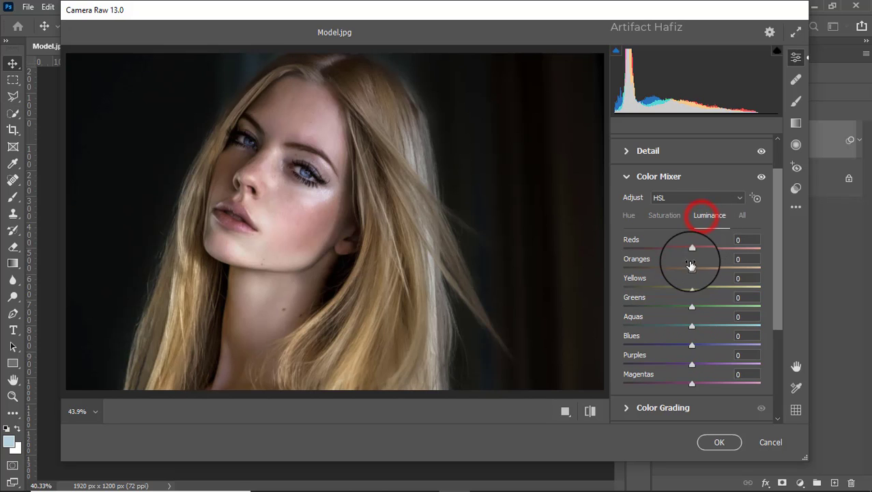
drag(692, 268, 703, 284)
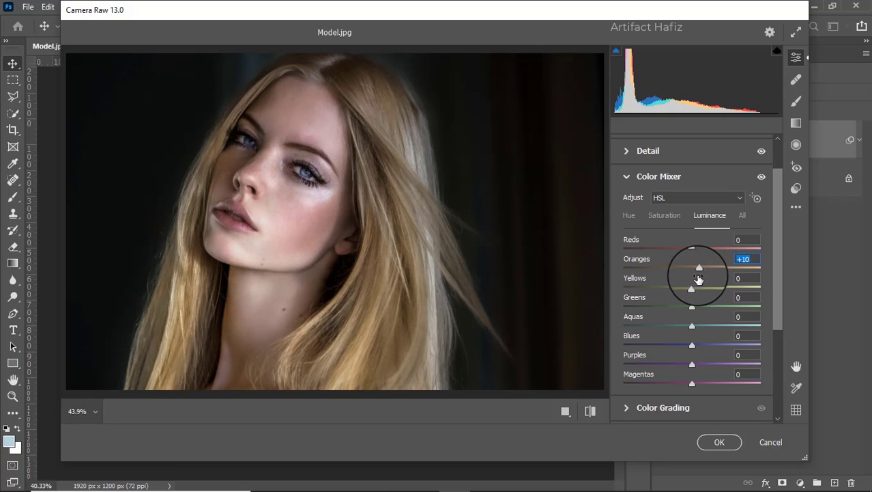
mouse_move(694, 251)
mouse_down()
mouse_move(707, 250)
mouse_move(694, 252)
mouse_up()
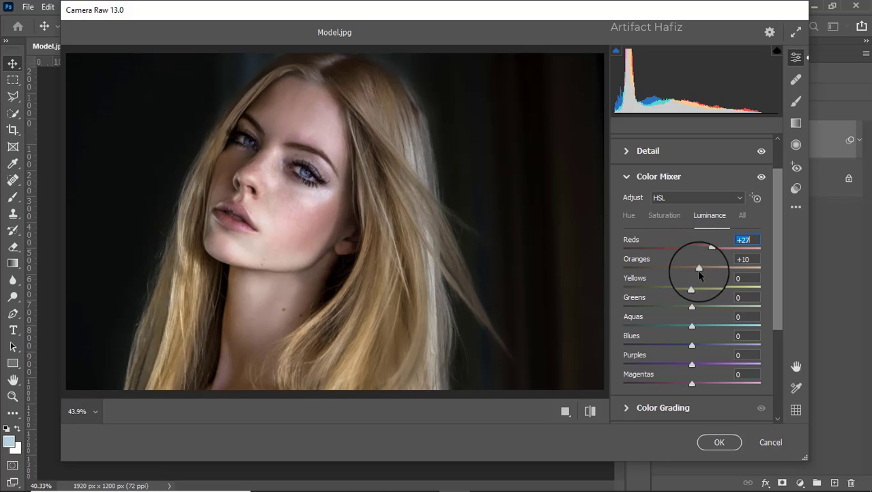
mouse_move(690, 289)
mouse_down()
mouse_move(676, 289)
mouse_move(697, 291)
mouse_up()
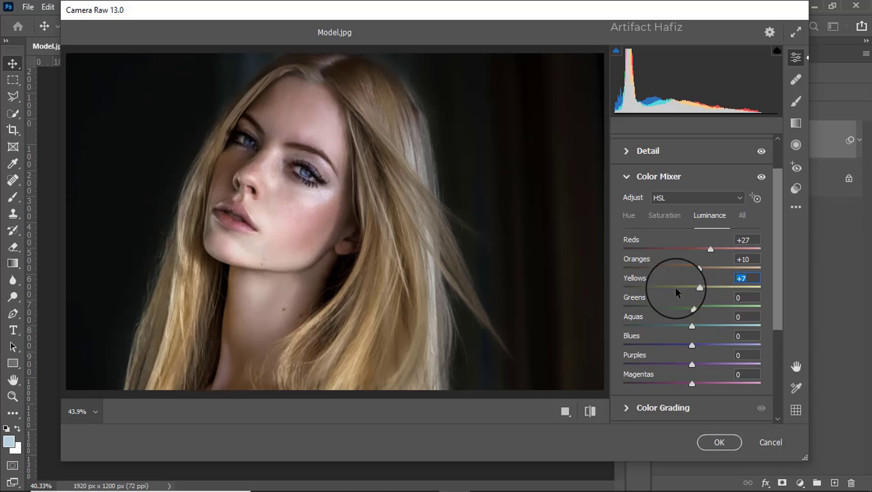
mouse_move(690, 341)
mouse_down()
mouse_move(680, 343)
mouse_move(685, 327)
mouse_up()
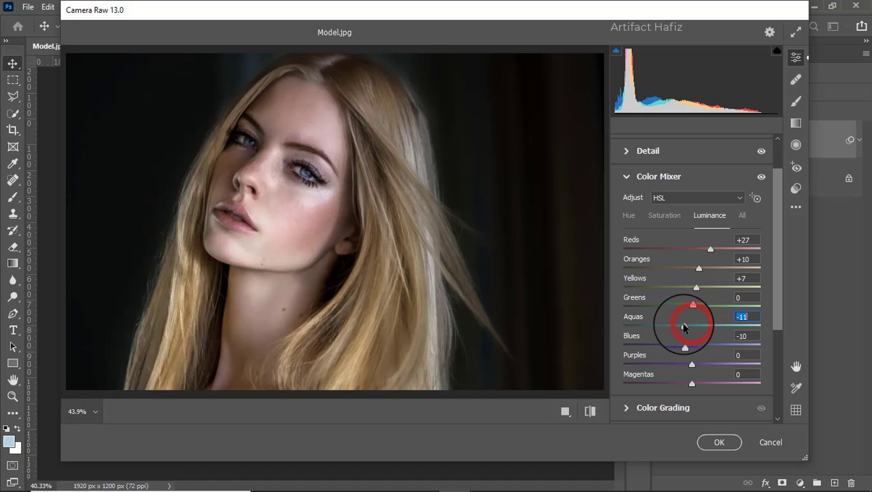
click(628, 213)
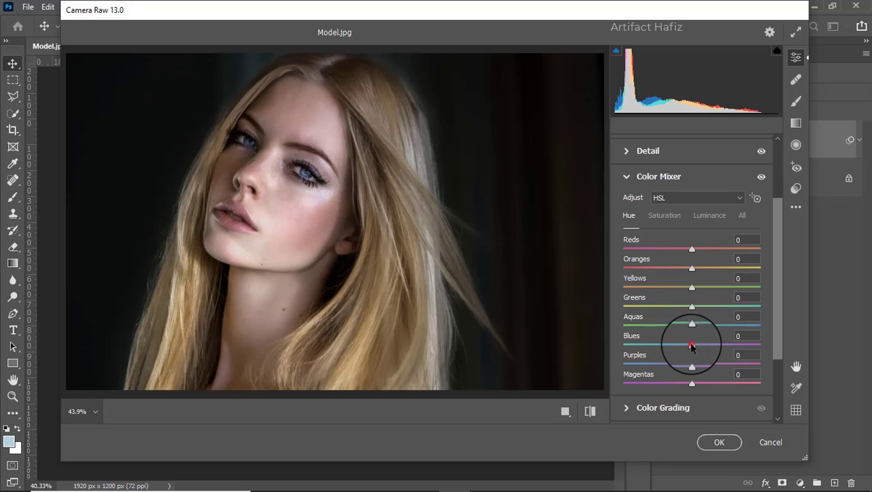
drag(692, 346, 675, 346)
Color grade the midtones toward orange with hue 30, saturation 18, and the shadows toward blue with hue 214, saturation 32.
scroll(677, 267, down, 3)
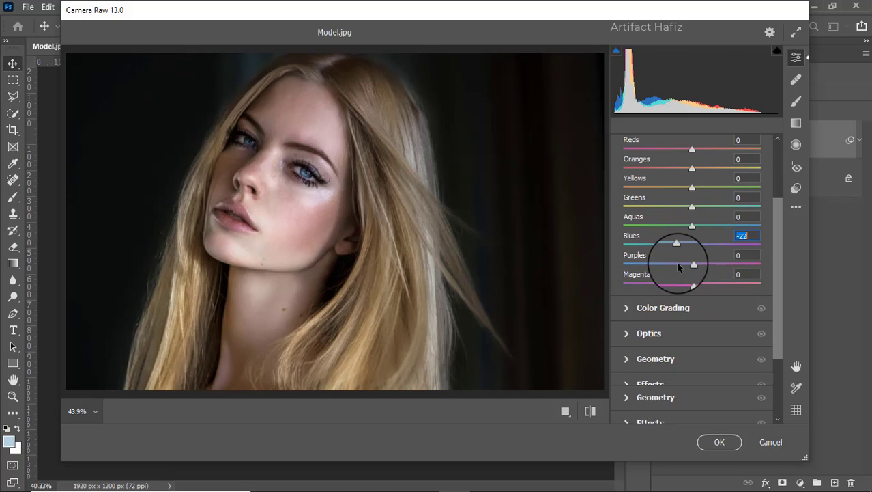
click(628, 308)
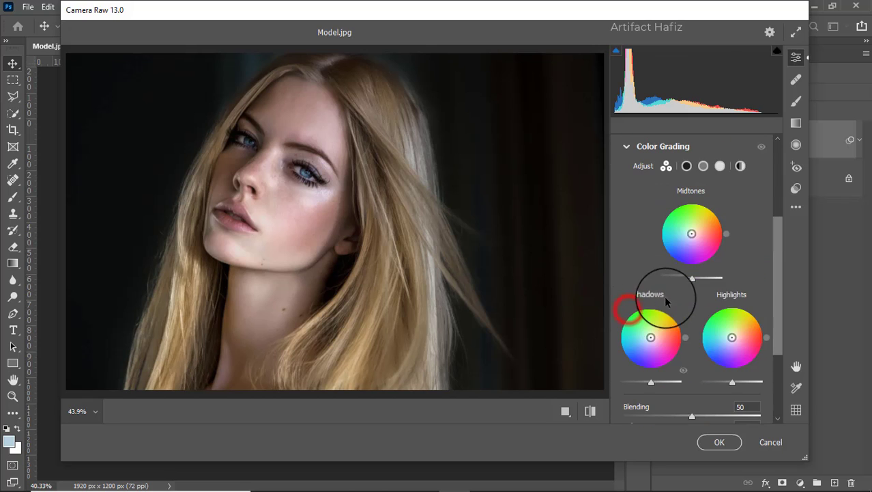
drag(692, 233, 696, 228)
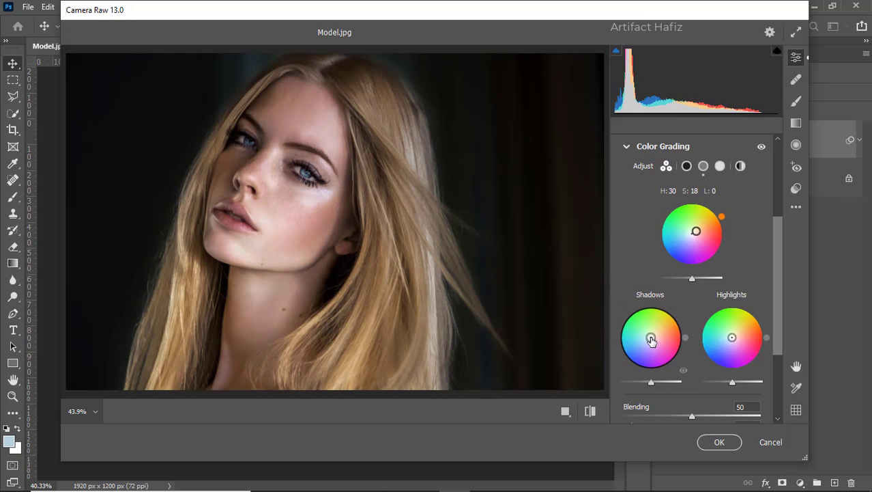
drag(651, 337, 643, 342)
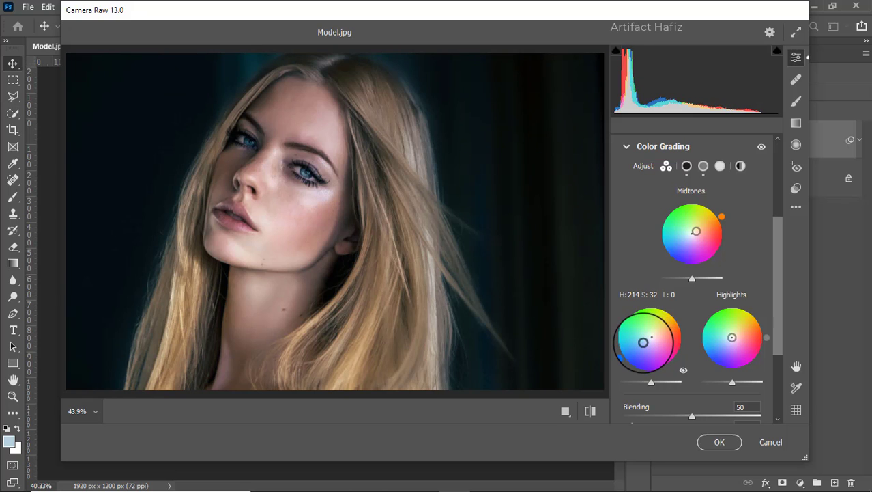
Color grade the highlights toward yellow-orange with hue 44, and set Blending to 77 and Balance to +20.
mouse_move(732, 337)
mouse_down()
mouse_move(749, 350)
mouse_move(701, 355)
mouse_move(697, 306)
mouse_move(750, 294)
mouse_move(772, 320)
mouse_move(762, 299)
mouse_move(772, 335)
mouse_move(766, 294)
mouse_move(771, 314)
mouse_move(763, 311)
mouse_up()
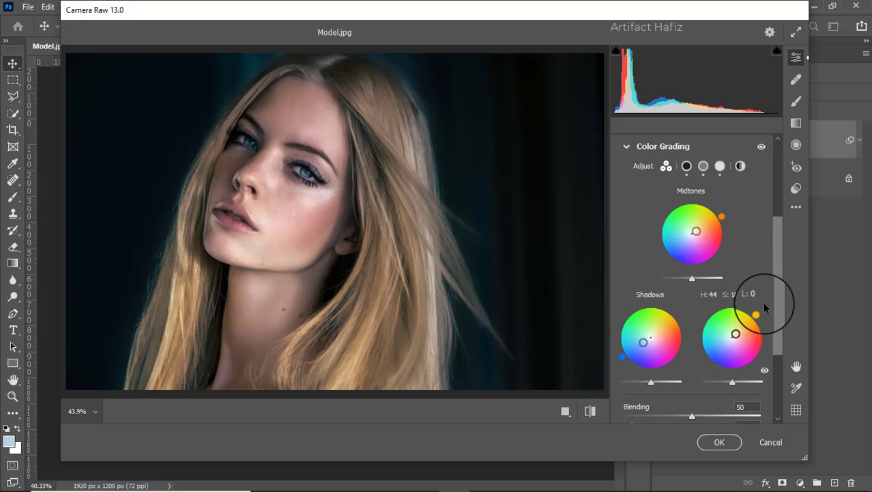
scroll(763, 302, down, 3)
drag(691, 290, 706, 311)
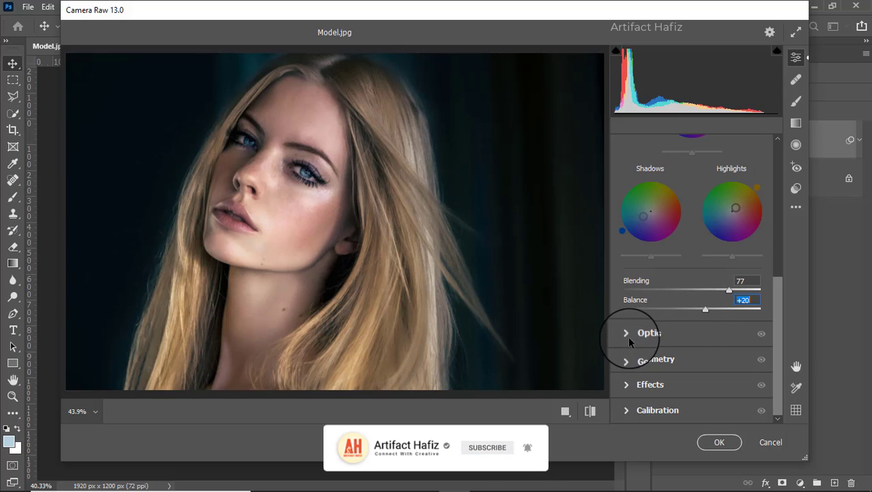
Set Vignetting to +3 and the Calibration saturation to Red Primary +2, Green Primary +4 and Blue Primary +7, and apply the filter.
click(628, 385)
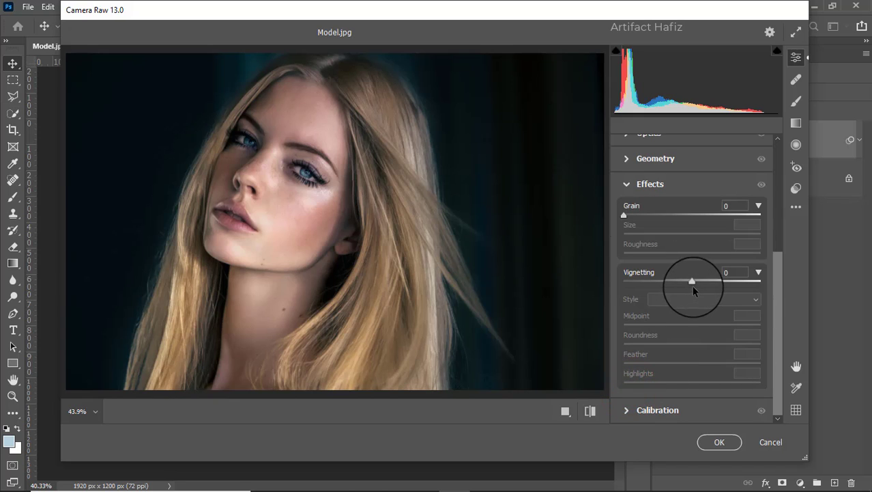
drag(693, 286, 696, 285)
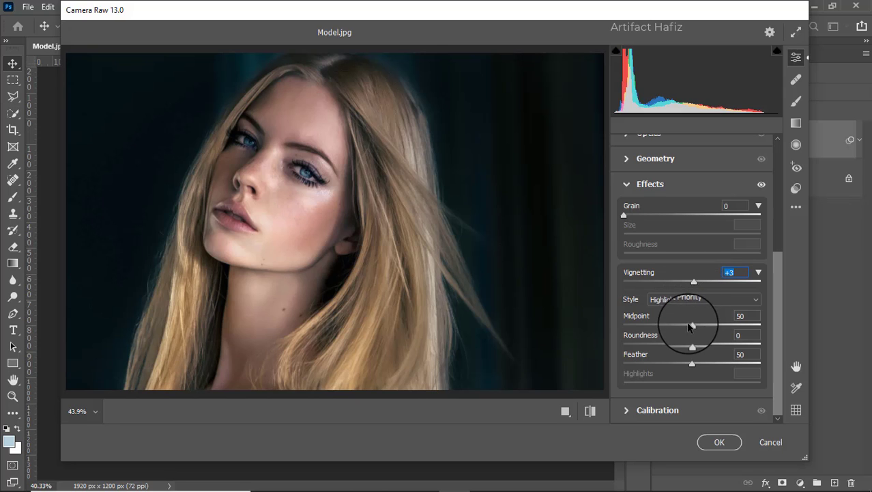
click(626, 410)
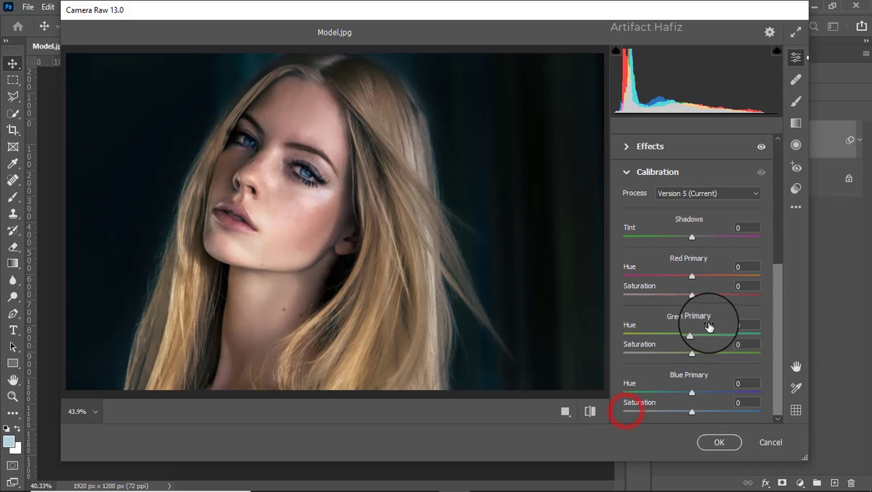
drag(692, 296, 693, 295)
drag(693, 353, 694, 354)
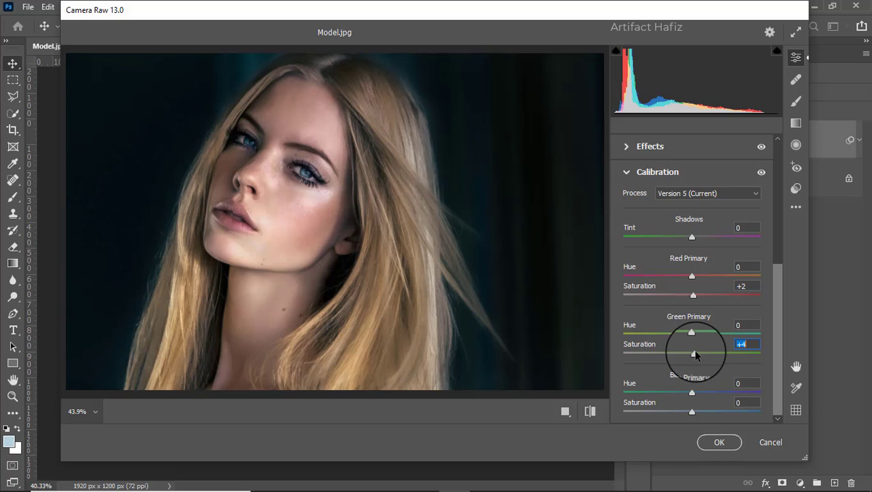
drag(693, 411, 698, 413)
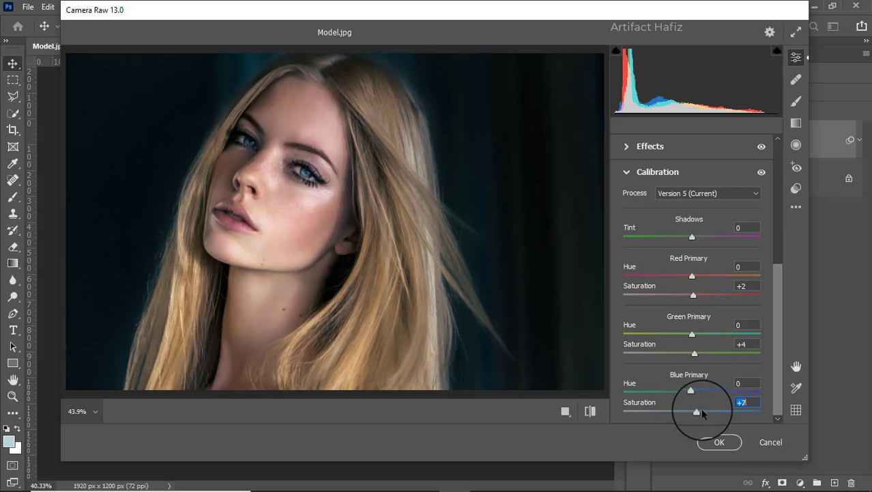
click(709, 440)
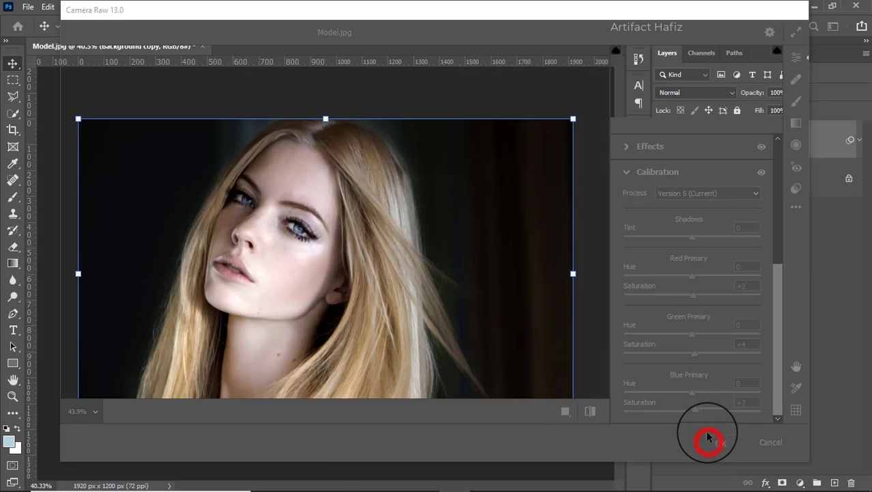
Stamp all visible layers into a new layer above Background copy and convert it for smart filters.
click(662, 142)
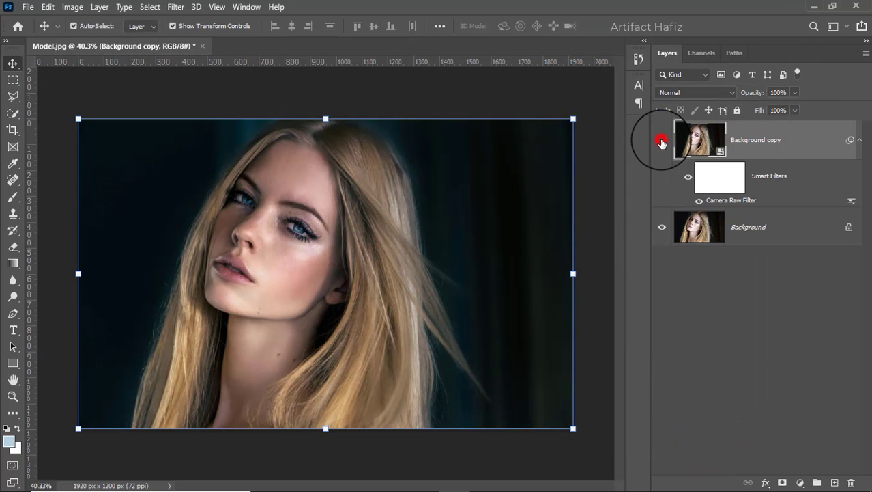
click(662, 140)
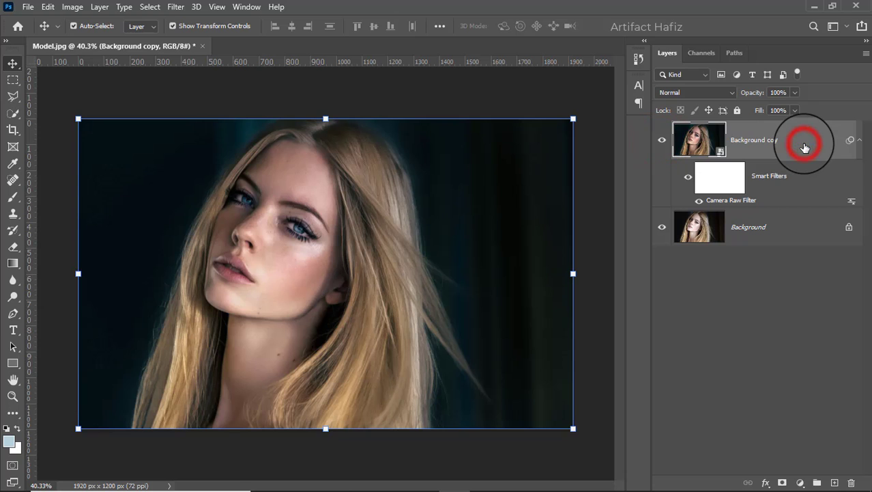
key(ctrl+alt+shift+e)
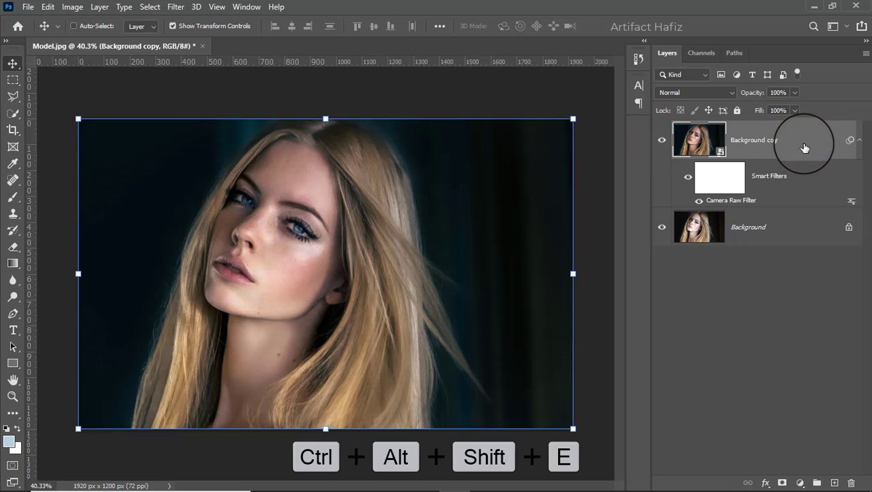
click(175, 6)
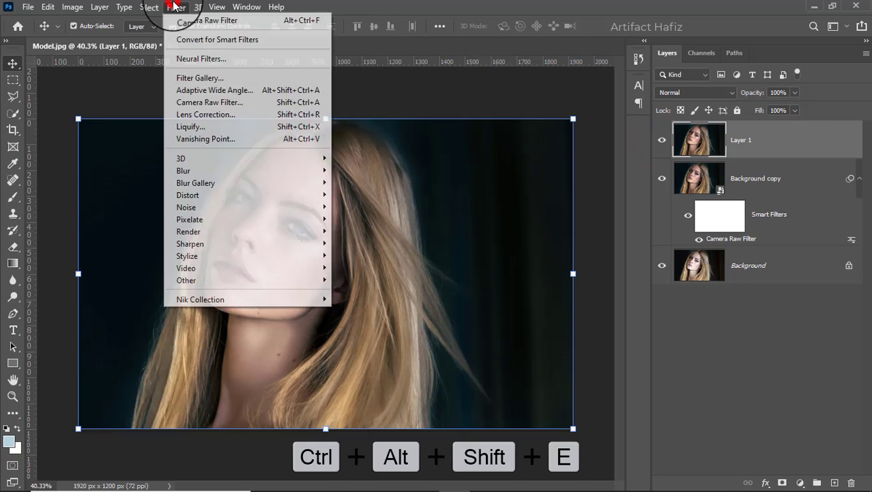
click(181, 40)
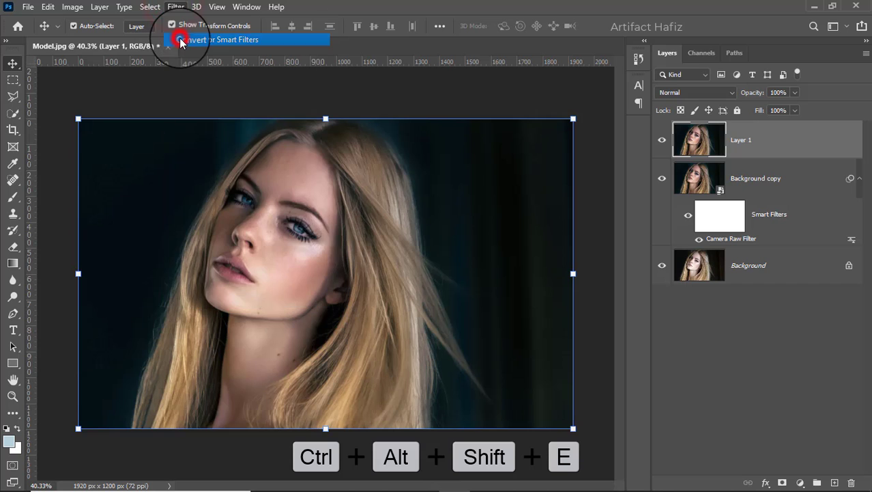
Invert the colors of Layer 1 and set its blend mode to Vivid Light.
click(64, 9)
mouse_move(143, 40)
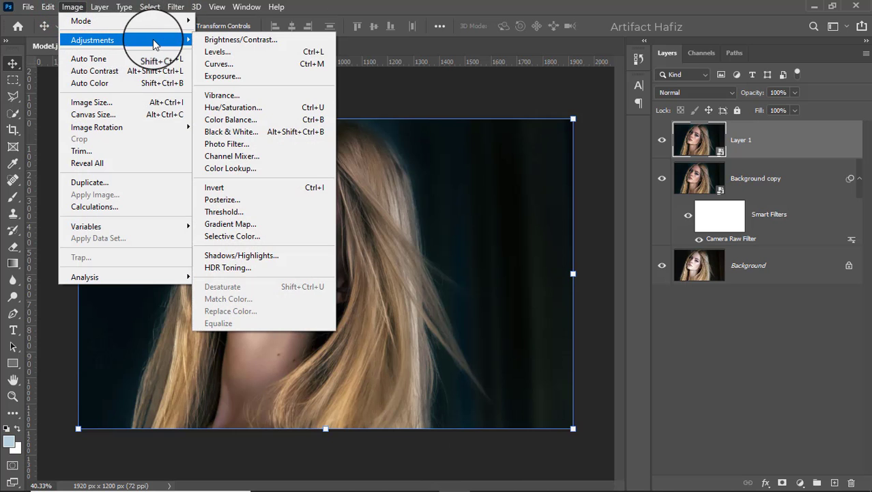
click(247, 189)
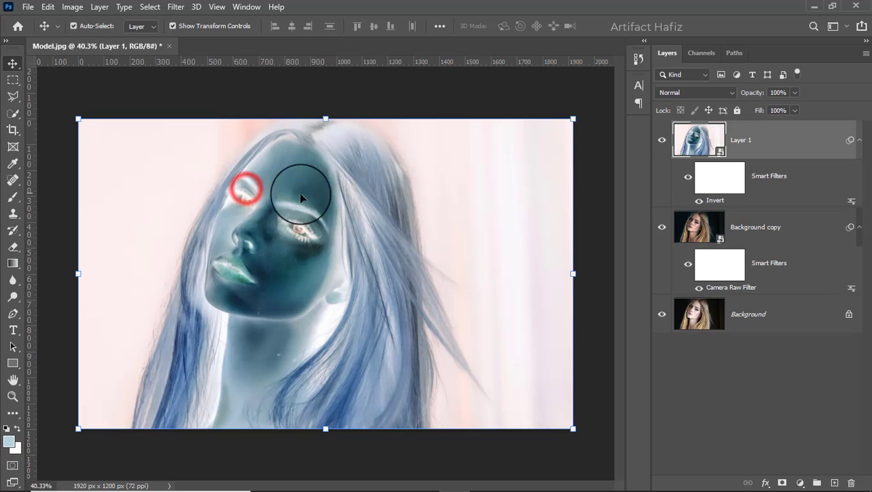
click(685, 93)
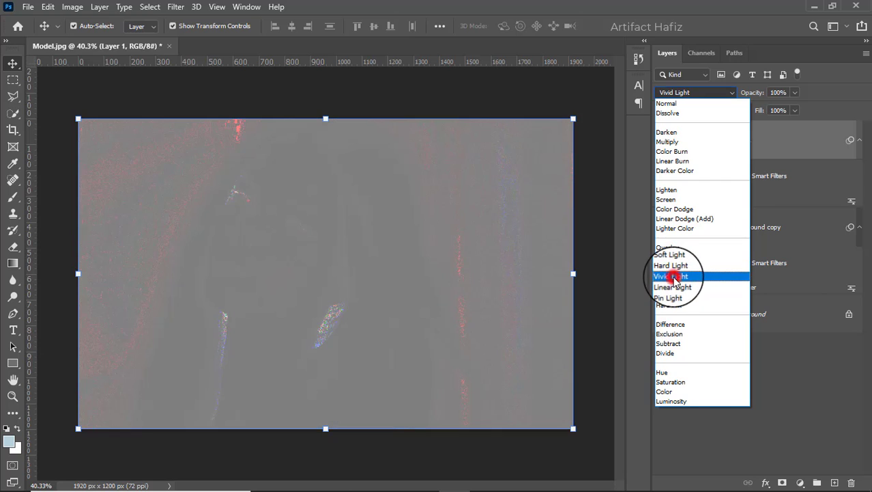
click(674, 276)
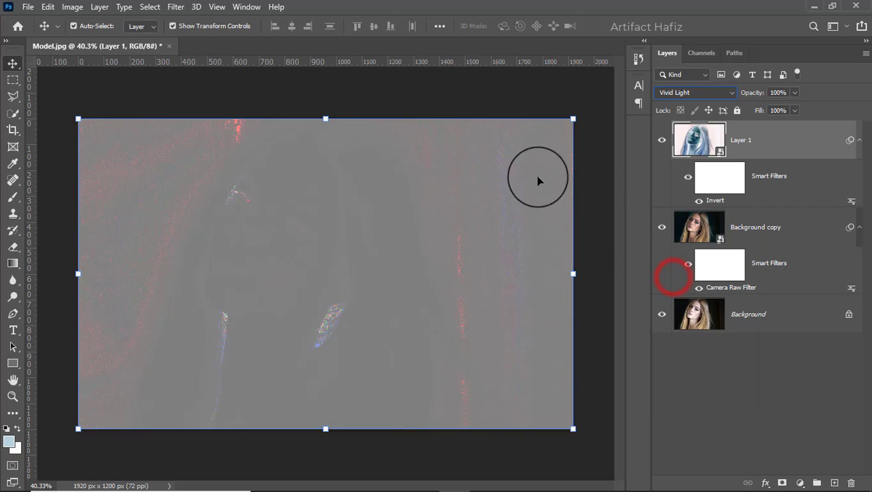
Apply a High Pass filter with a radius of 11.1 pixels to Layer 1.
click(172, 8)
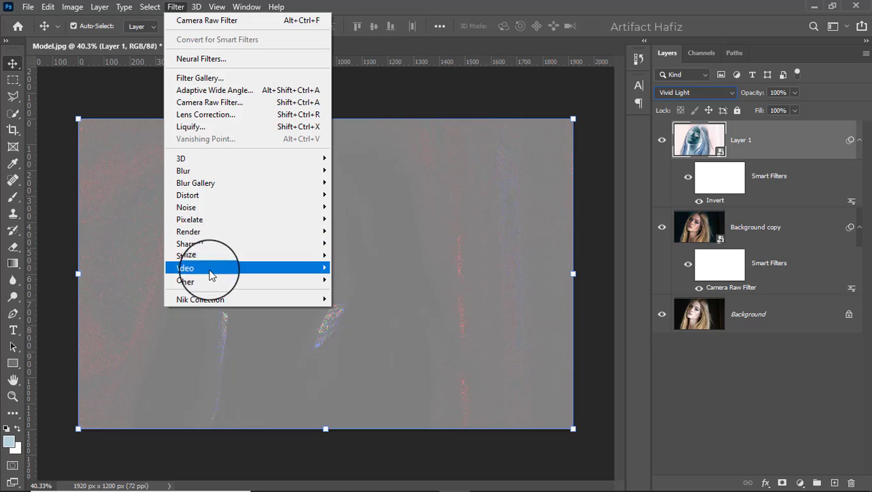
mouse_move(310, 283)
click(351, 292)
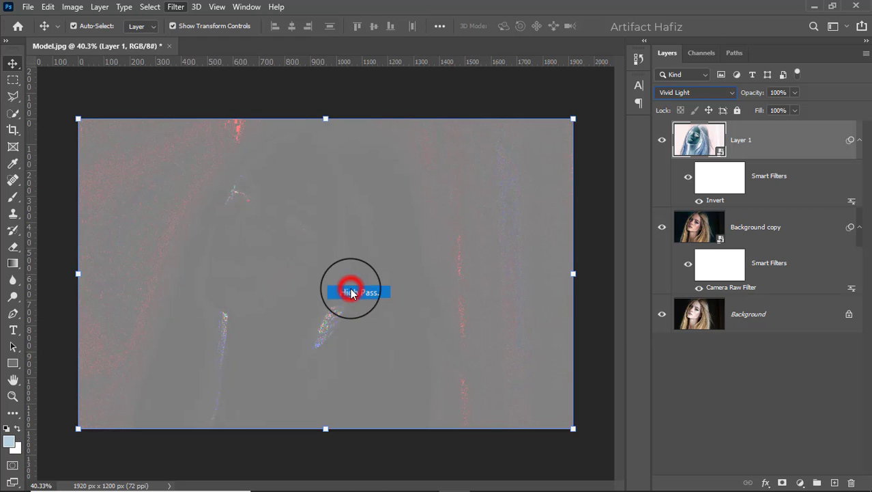
drag(407, 88, 466, 98)
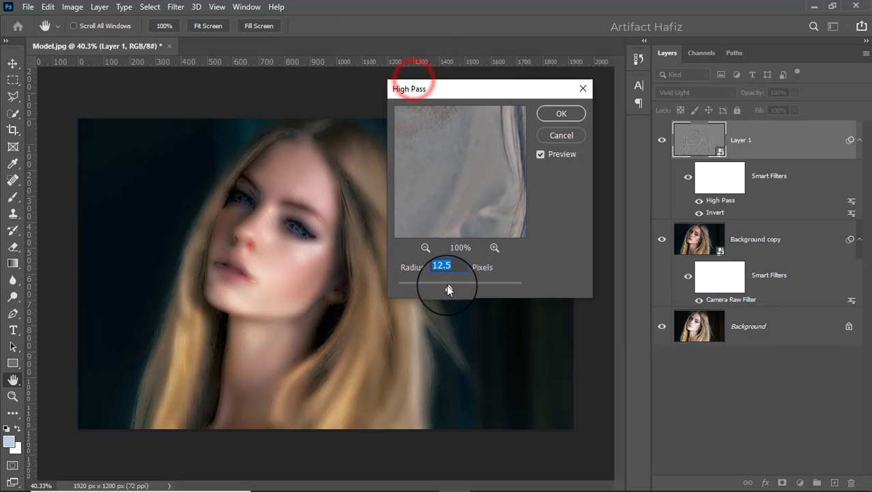
drag(448, 286, 448, 288)
click(561, 111)
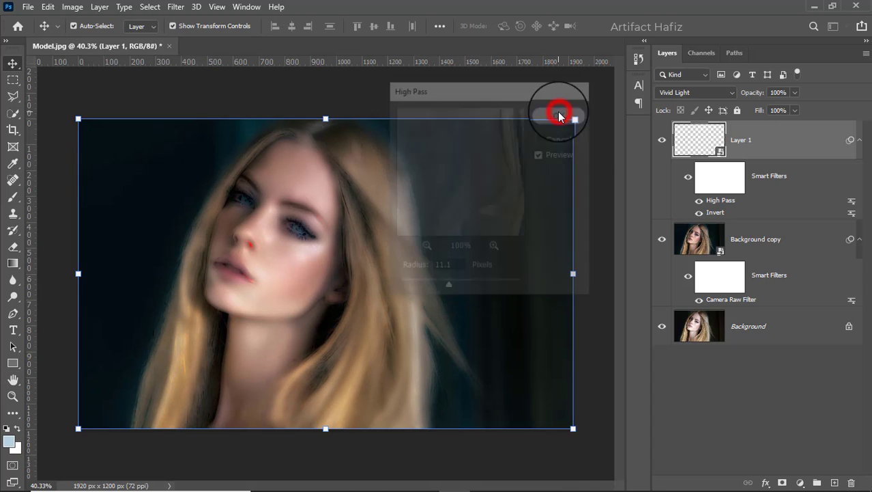
Apply a Gaussian Blur with a radius of 4.1 pixels to Layer 1.
click(175, 7)
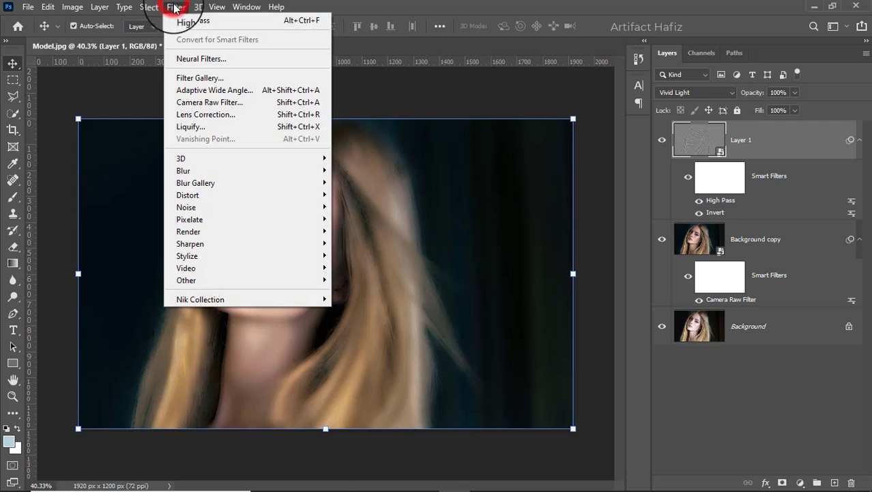
mouse_move(242, 171)
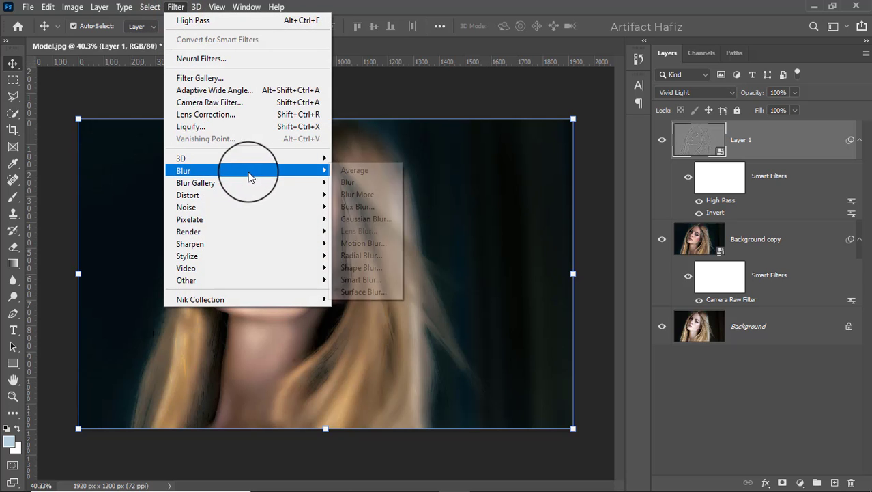
click(346, 219)
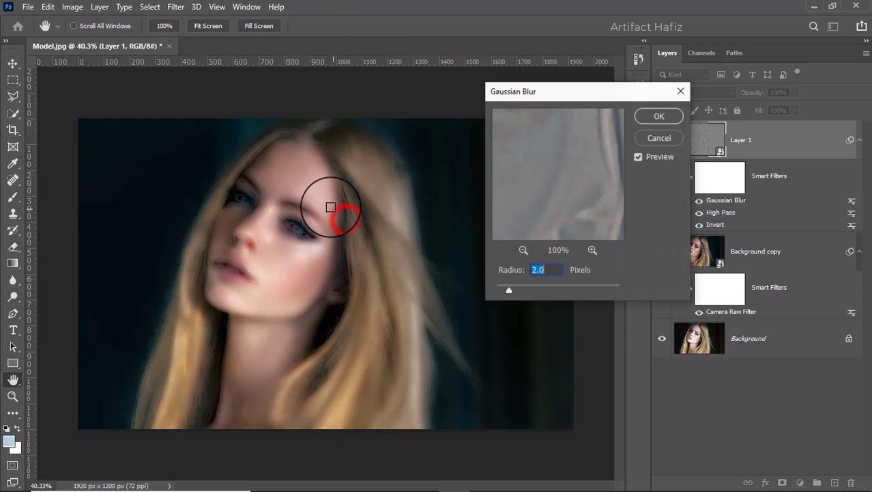
drag(540, 108, 448, 108)
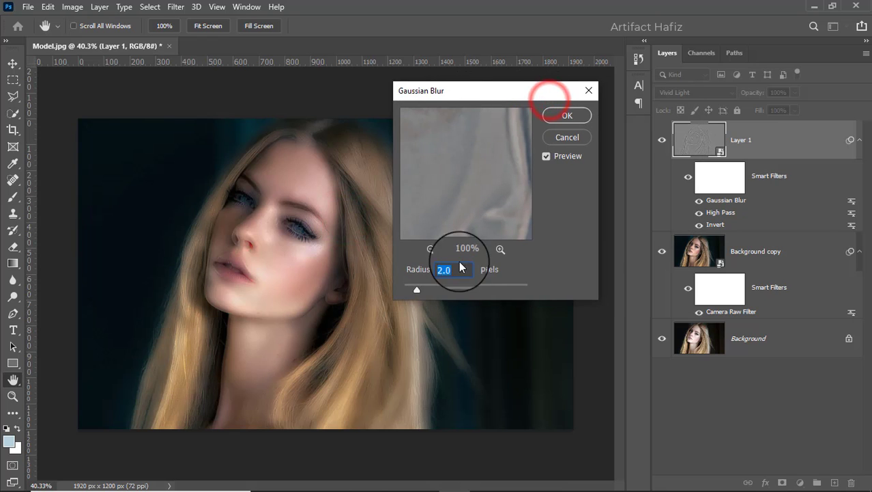
drag(416, 288, 431, 287)
click(563, 116)
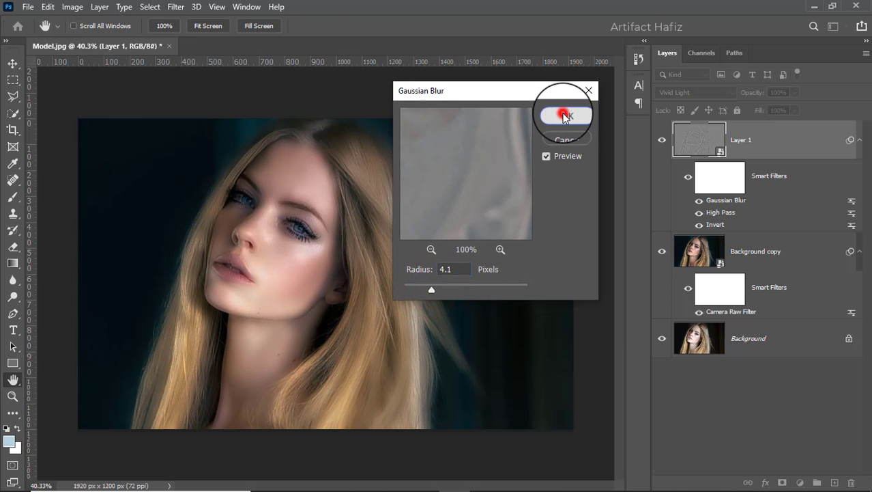
Compare the skin with and without Layer 1, and add a layer mask to that layer, inverted to black.
scroll(296, 282, up, 5)
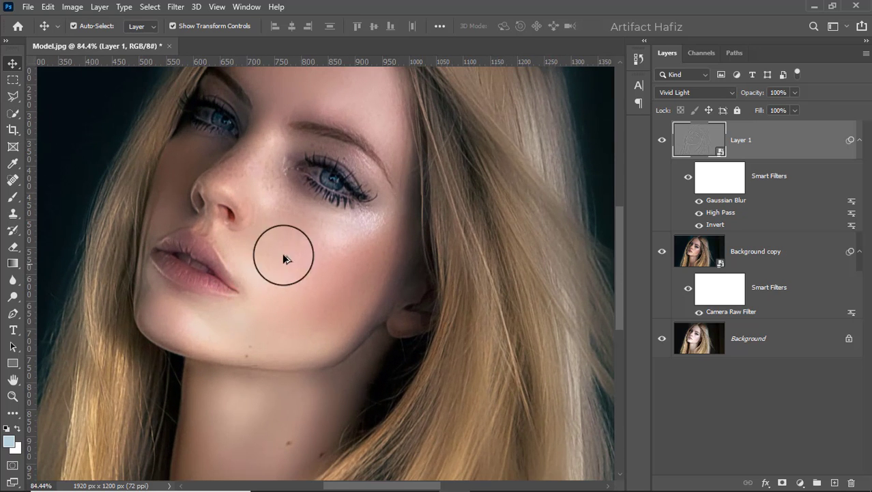
click(662, 140)
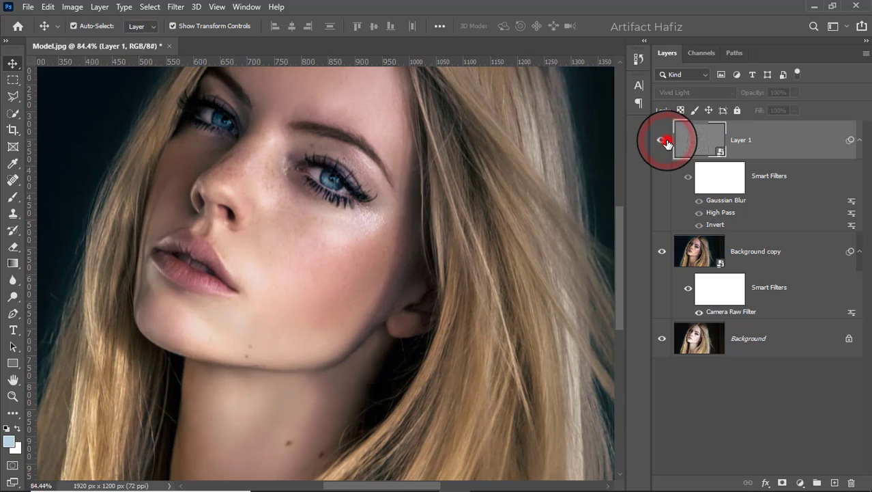
click(662, 140)
scroll(425, 205, down, 1)
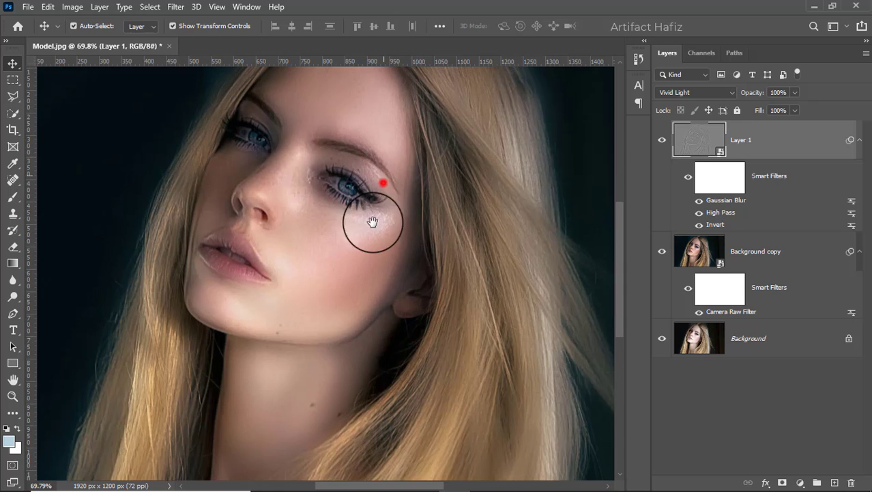
drag(373, 222, 366, 224)
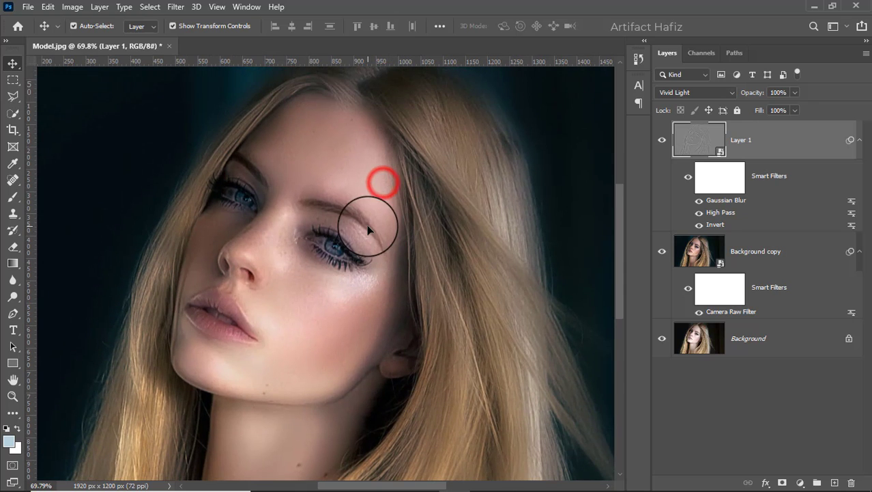
click(782, 483)
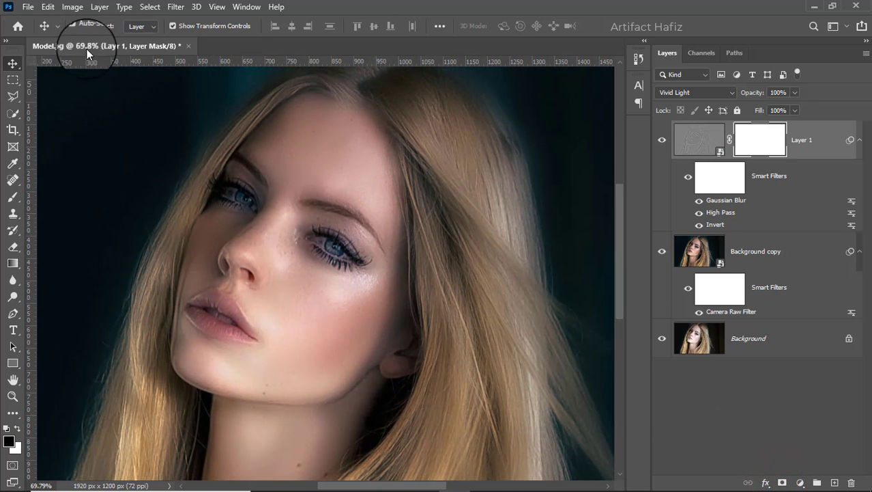
click(71, 7)
mouse_move(121, 39)
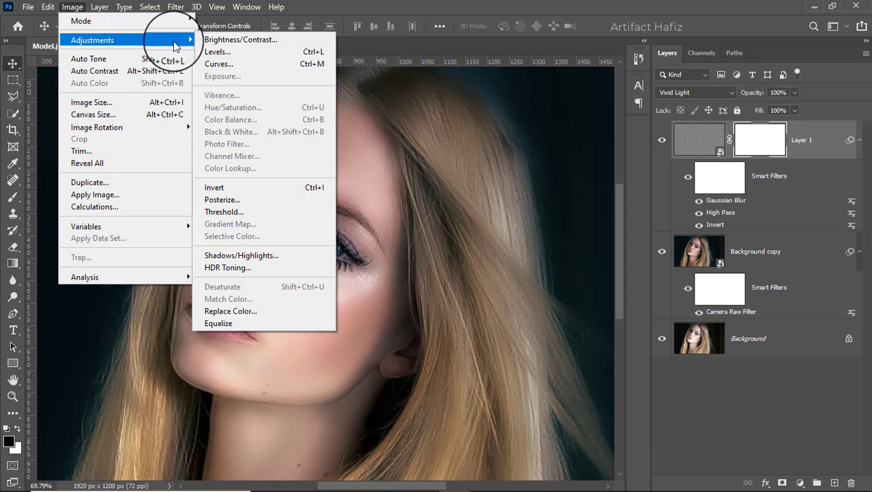
click(227, 187)
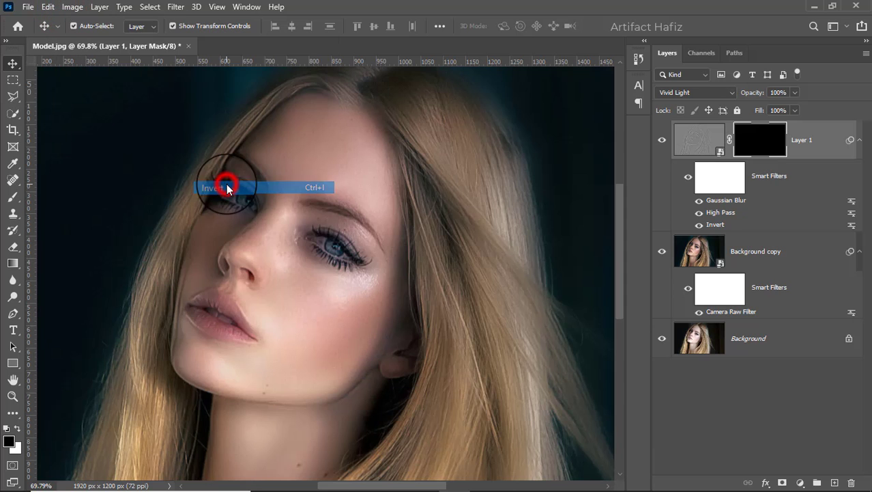
Set up the Brush tool with a Soft Round tip of 80 px and white as the foreground color.
click(13, 198)
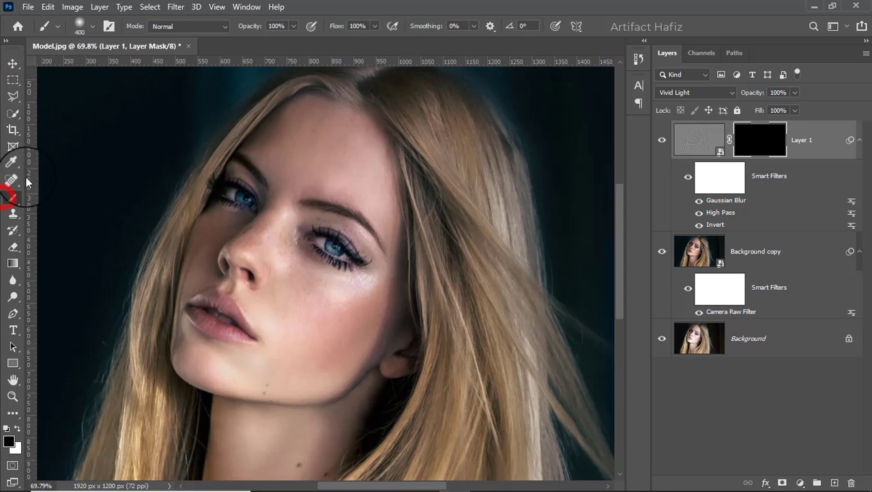
click(90, 26)
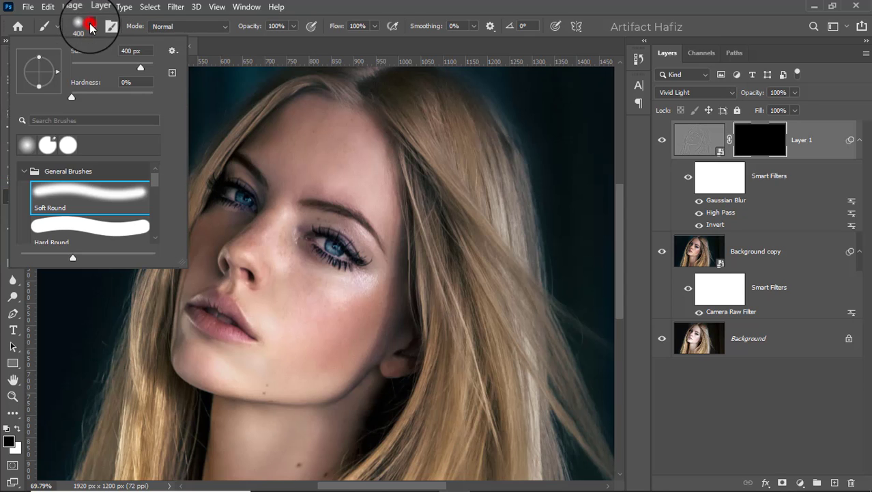
click(65, 190)
click(294, 28)
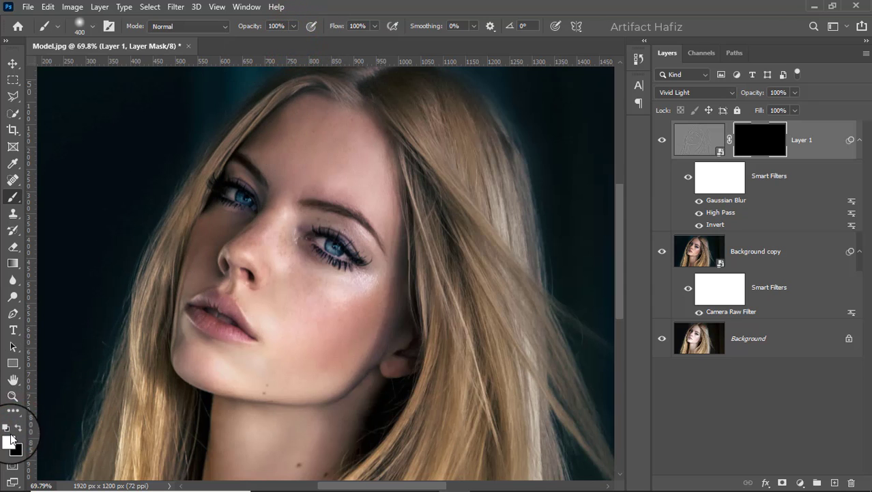
key([)
key([)
key([)
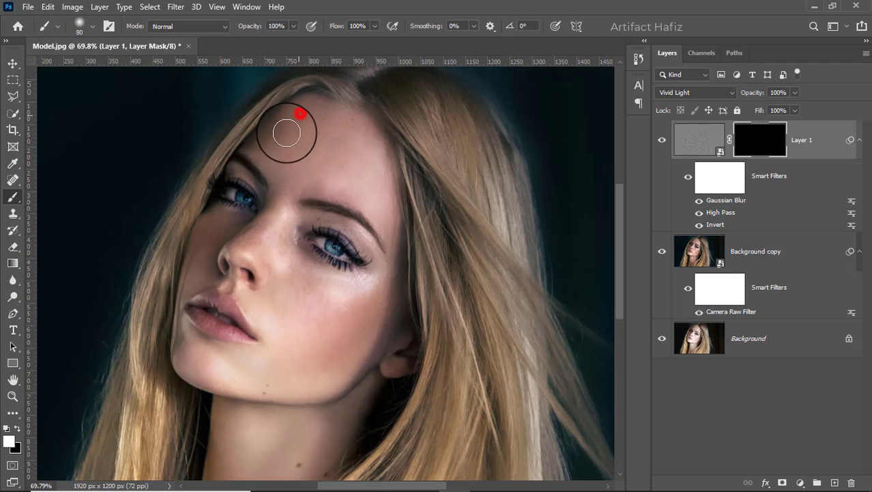
Paint white on Layer 1's mask over the forehead, the cheek and the jaw to smooth the skin there.
mouse_move(286, 134)
mouse_down()
mouse_move(270, 146)
mouse_move(318, 122)
mouse_move(312, 113)
mouse_move(356, 141)
mouse_move(354, 150)
mouse_move(346, 121)
mouse_move(362, 166)
mouse_move(303, 155)
mouse_move(299, 142)
mouse_move(359, 166)
mouse_move(310, 137)
mouse_move(294, 179)
mouse_move(269, 139)
mouse_move(342, 181)
mouse_move(316, 173)
mouse_move(377, 194)
mouse_move(300, 284)
mouse_up()
mouse_move(286, 249)
mouse_down()
mouse_move(319, 304)
mouse_move(360, 288)
mouse_move(350, 306)
mouse_move(362, 313)
mouse_move(311, 368)
mouse_up()
key(bracketright)
key(bracketright)
drag(361, 321, 327, 343)
drag(304, 299, 321, 296)
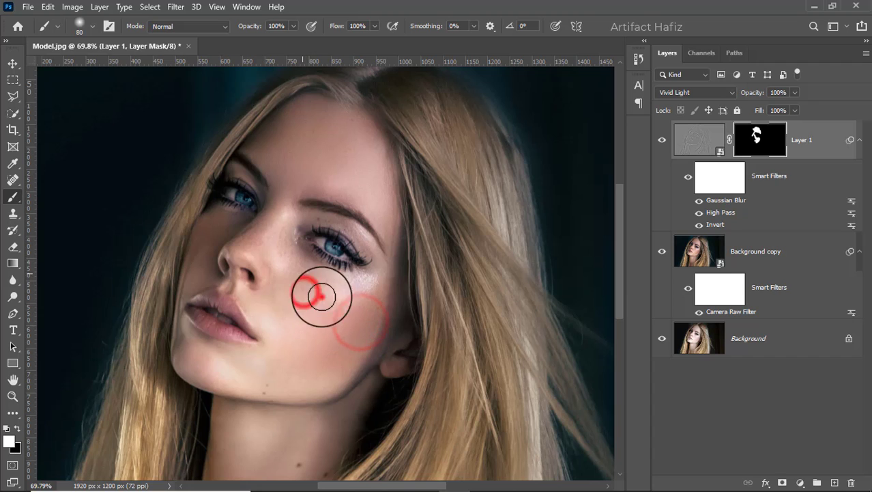
mouse_move(253, 367)
mouse_down()
mouse_move(311, 366)
mouse_move(292, 361)
mouse_up()
drag(282, 307, 313, 327)
drag(300, 293, 327, 314)
Paint white on Layer 1's mask over the nose and chin with a 60 px brush.
key(bracketleft)
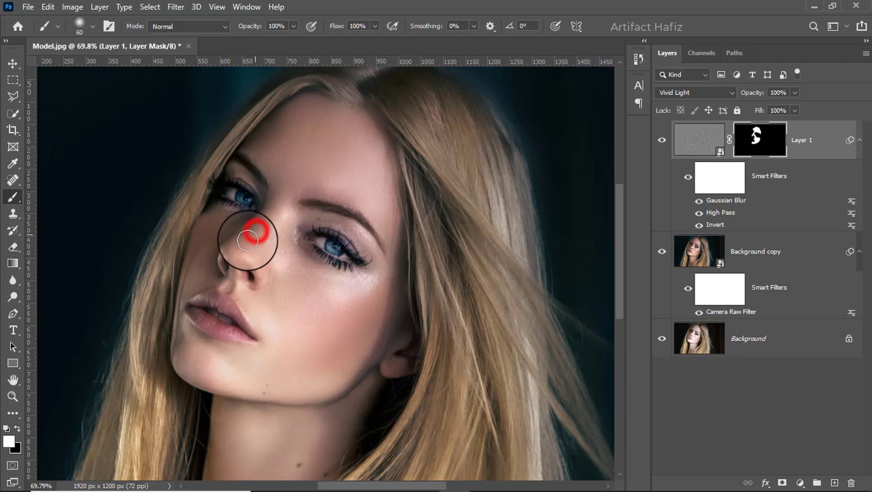
drag(247, 238, 260, 237)
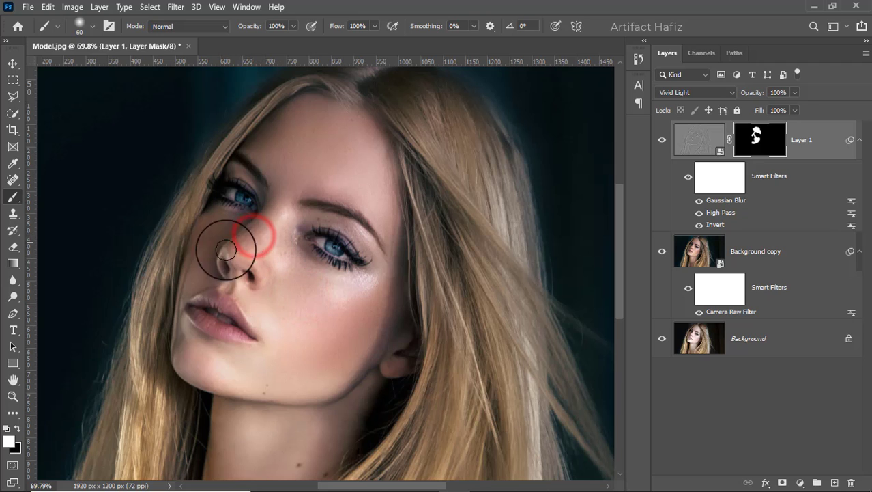
mouse_move(182, 348)
mouse_down()
mouse_move(206, 373)
mouse_move(184, 349)
mouse_move(232, 369)
mouse_move(212, 362)
mouse_move(272, 364)
mouse_move(210, 355)
mouse_move(272, 366)
mouse_move(212, 357)
mouse_move(254, 364)
mouse_move(225, 378)
mouse_up()
click(209, 357)
key(bracketleft)
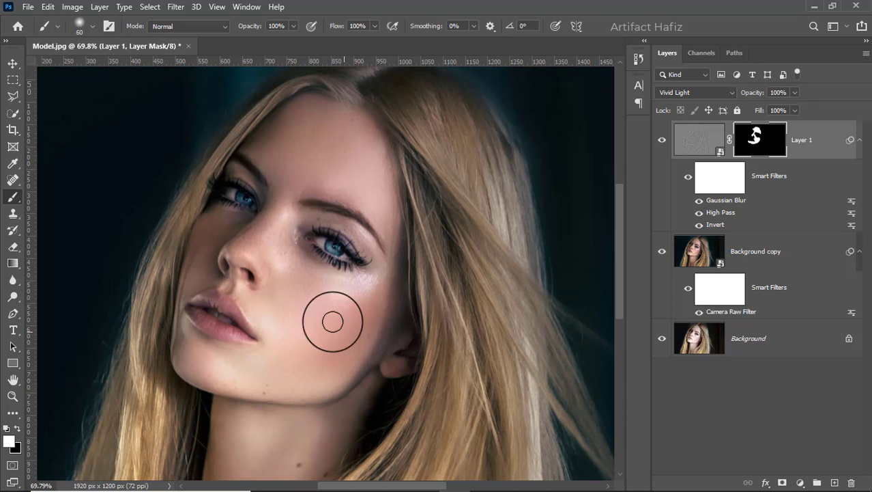
Paint white on the mask below the eye and over the upper cheek, and compare the portrait with and without Layer 1.
key(bracketright)
mouse_move(288, 255)
mouse_down()
mouse_move(308, 275)
mouse_move(349, 290)
mouse_move(316, 298)
mouse_move(341, 302)
mouse_up()
drag(341, 301, 337, 302)
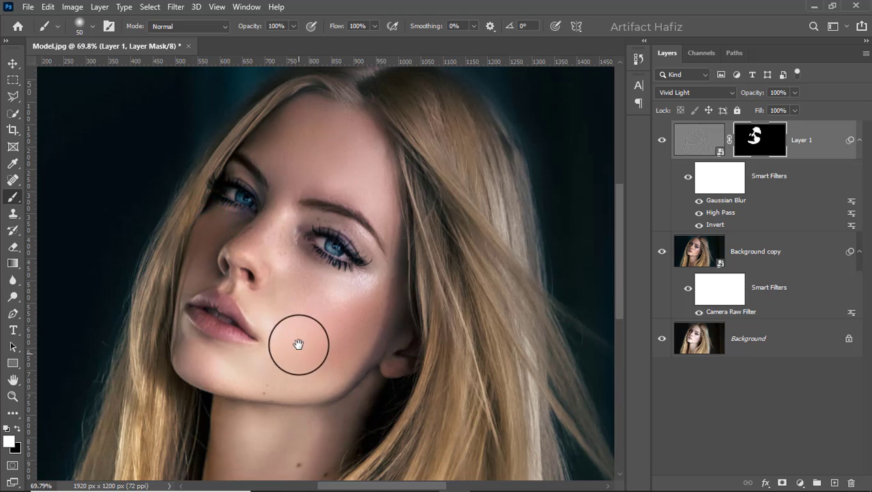
drag(298, 344, 319, 272)
scroll(300, 366, down, 5)
scroll(262, 309, up, 1)
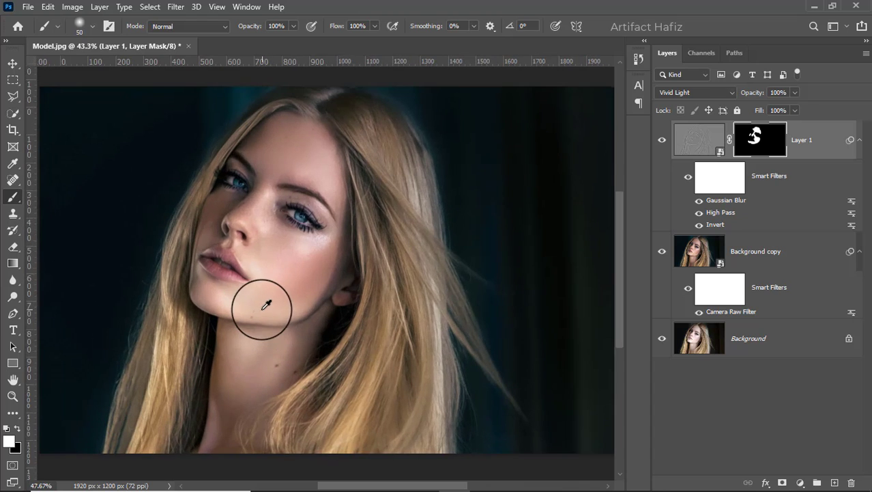
click(666, 140)
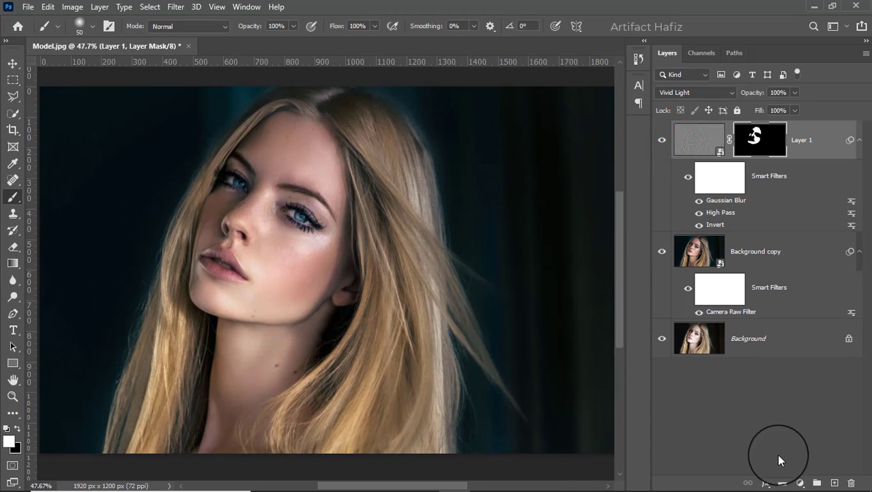
Add a Color Lookup adjustment layer with the Fuji F125 Kodak 2395 3DLUT and set its opacity to 10%.
click(800, 482)
click(795, 304)
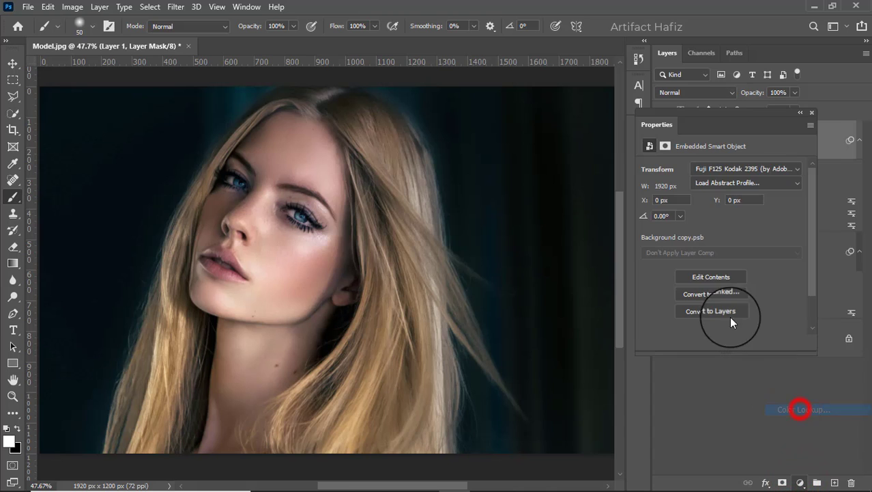
click(717, 169)
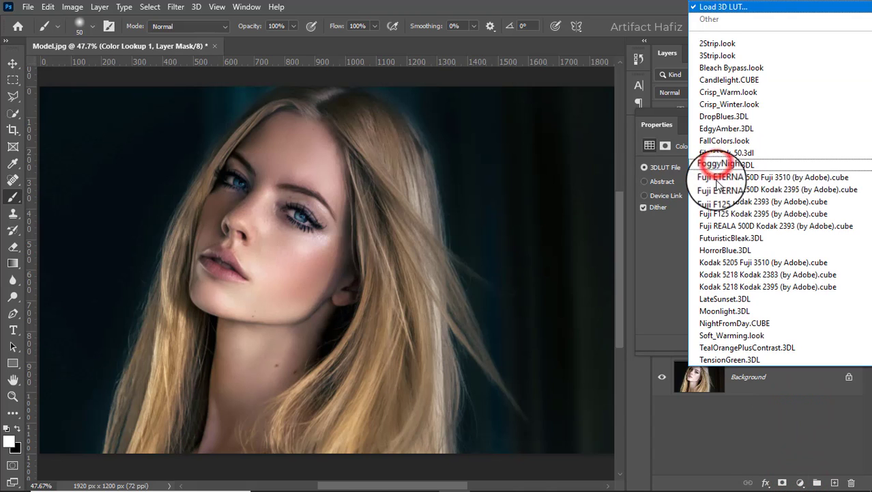
click(729, 214)
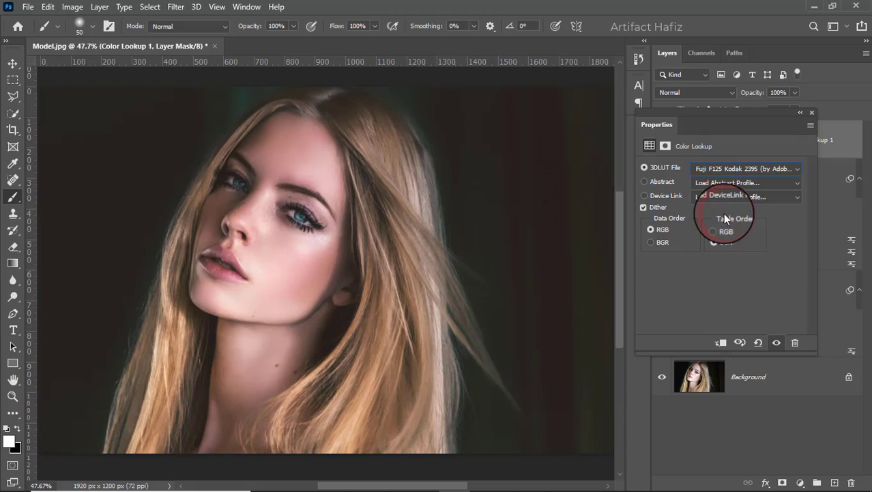
click(812, 115)
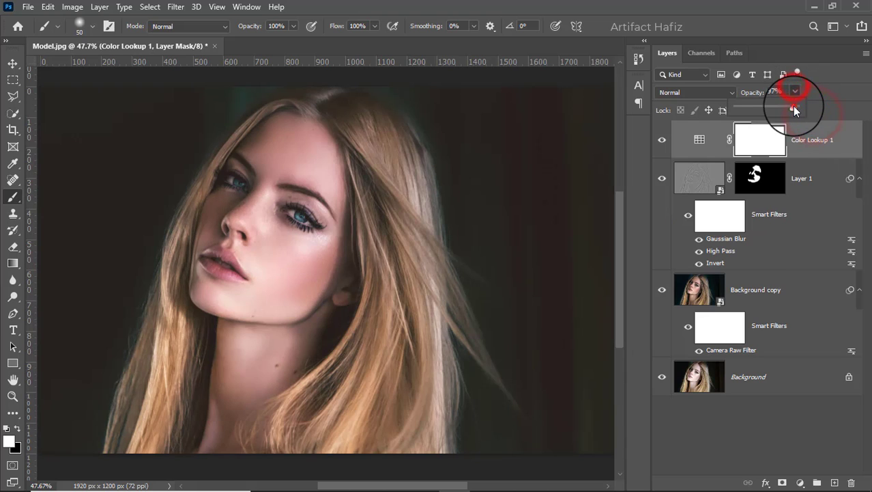
drag(750, 109, 741, 112)
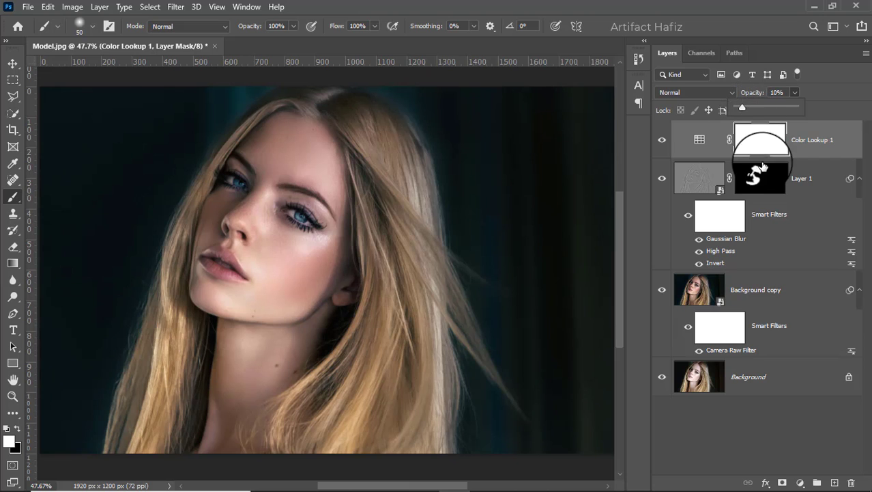
Add a Levels adjustment layer above the Color Lookup and set its white input level to 238.
click(800, 480)
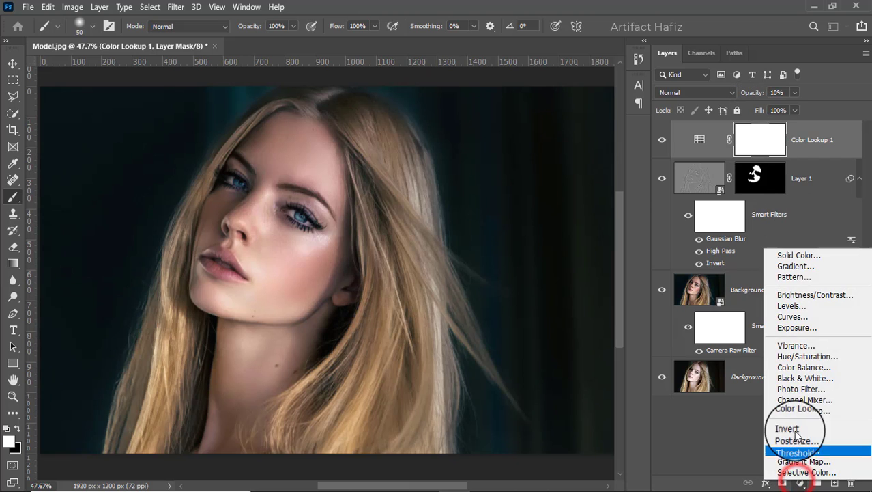
click(790, 307)
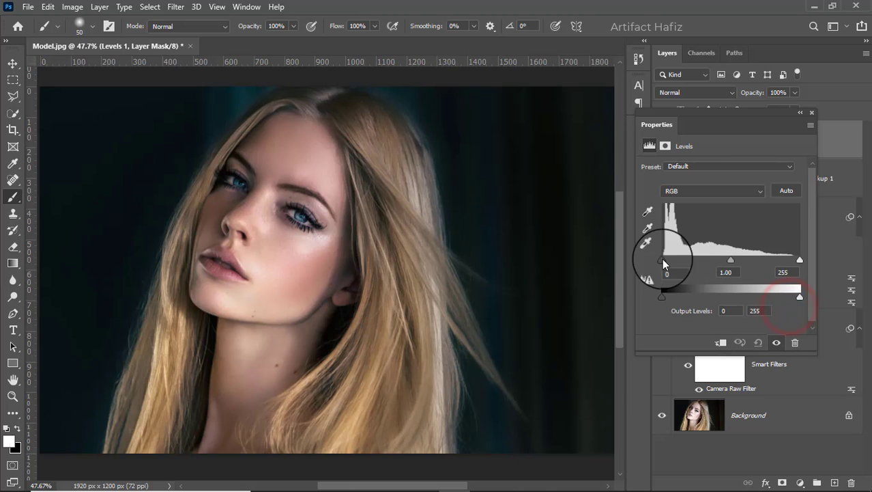
drag(798, 260, 790, 260)
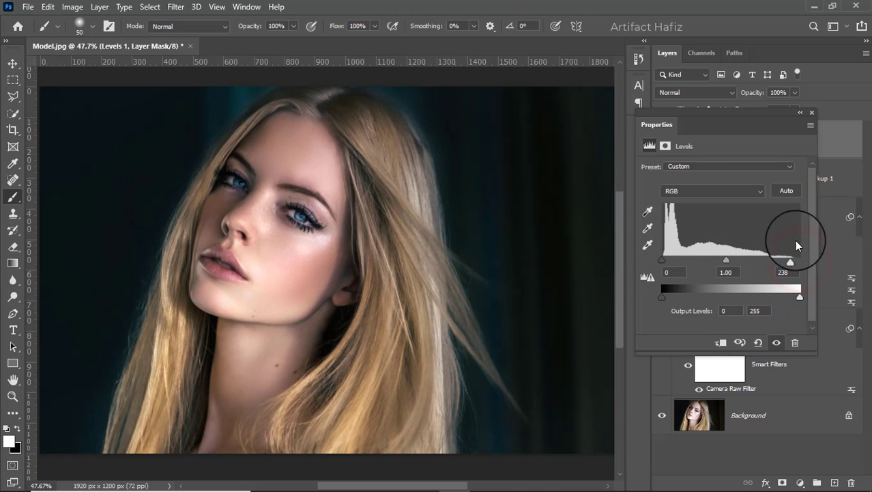
click(813, 109)
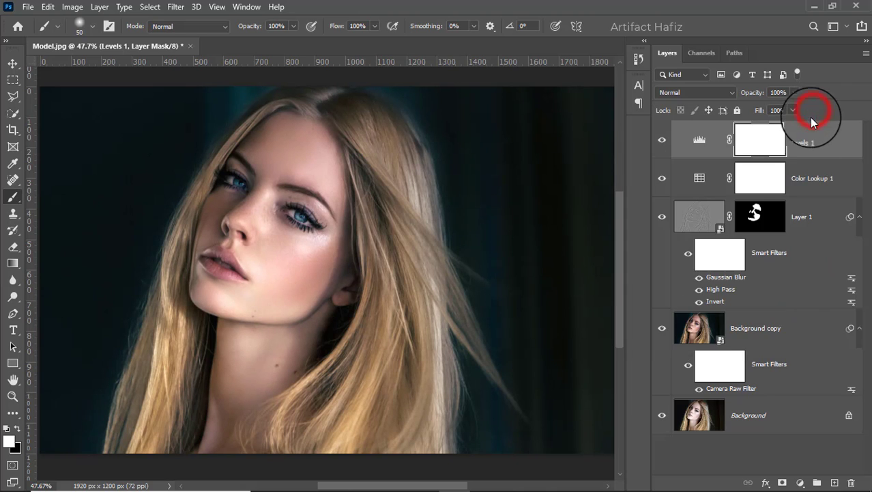
Stamp all visible layers into a new layer at the top of the stack and convert it for Smart Filters.
key(ctrl+alt+shift+e)
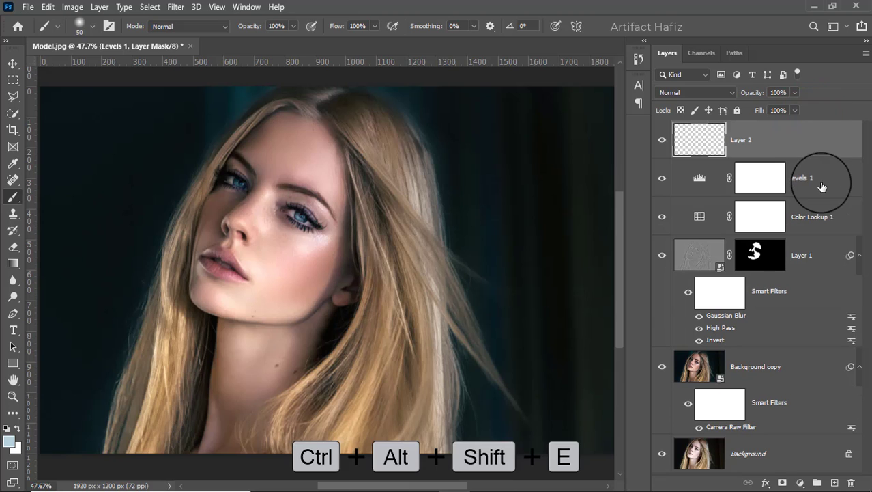
click(175, 7)
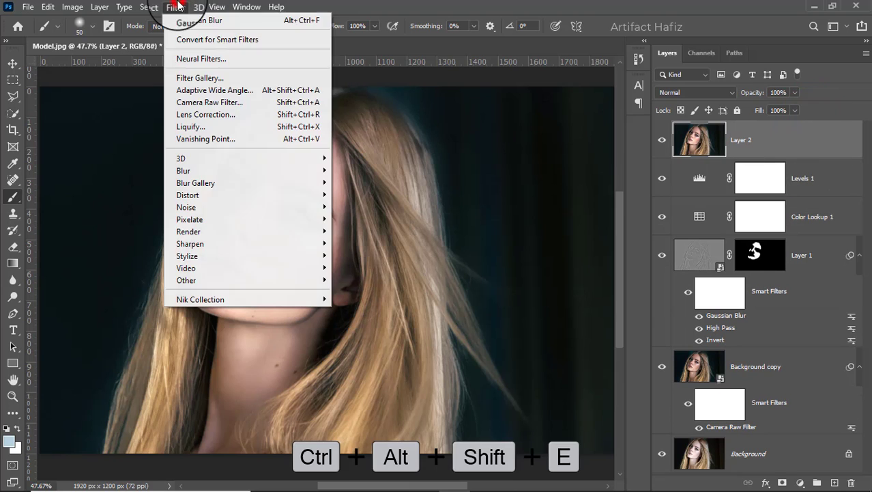
click(180, 39)
Open the stamped layer in Nik Collection's Color Efex Pro 4 and choose the Cross Processing filter with method L02.
click(171, 7)
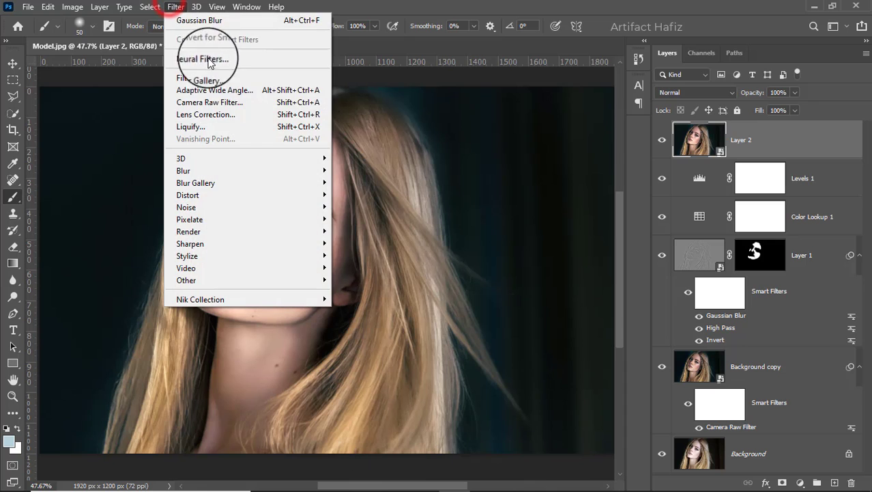
click(251, 299)
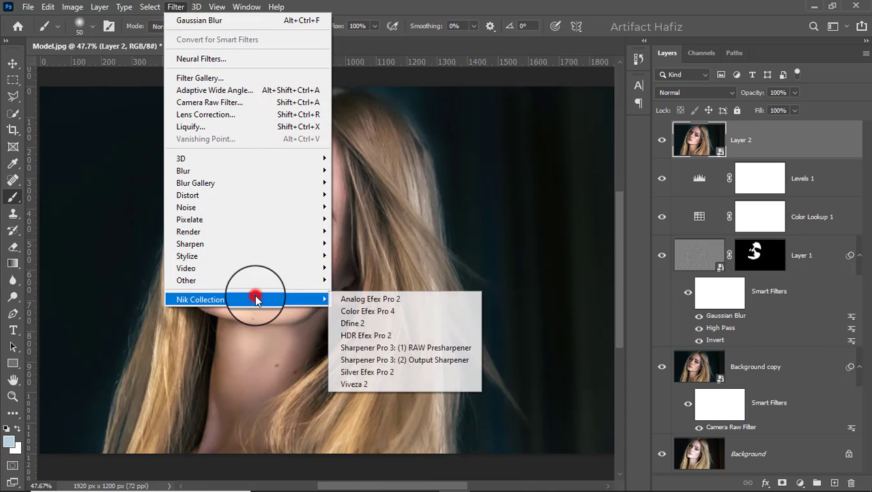
click(348, 311)
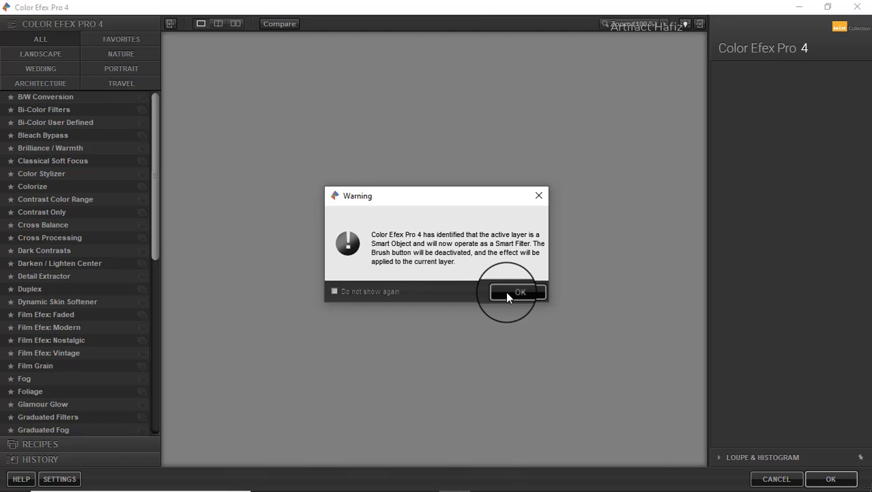
click(507, 291)
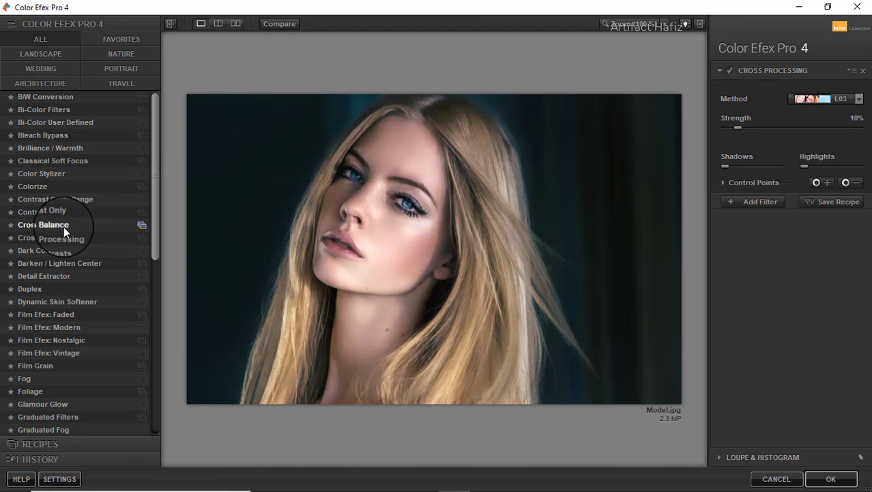
click(51, 238)
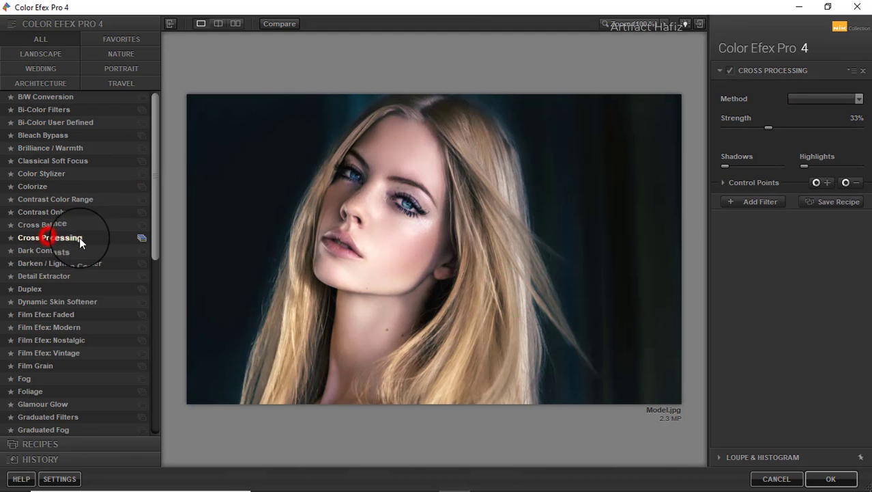
click(812, 95)
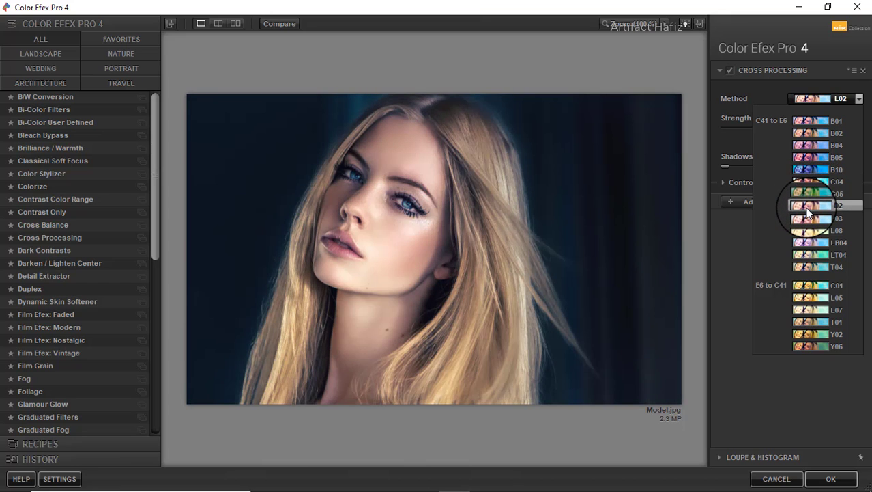
click(808, 211)
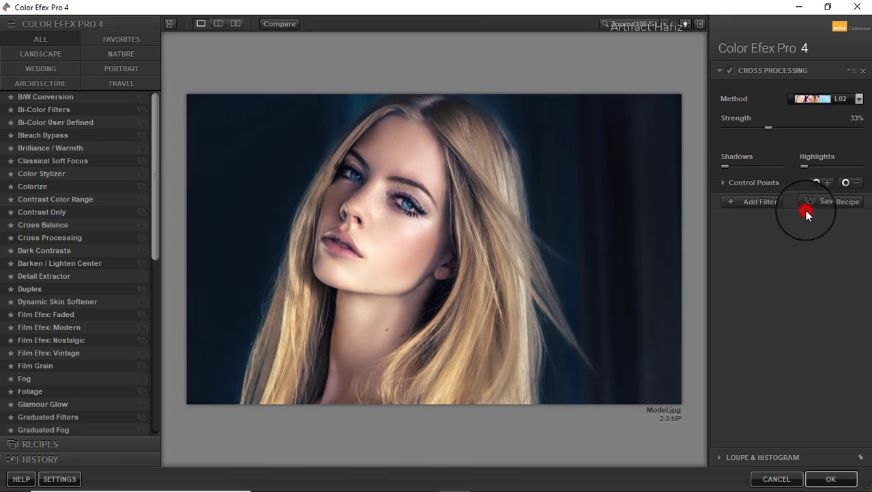
Compare the preview with and without Cross Processing, and apply the effect to the stamped layer.
click(729, 69)
click(729, 70)
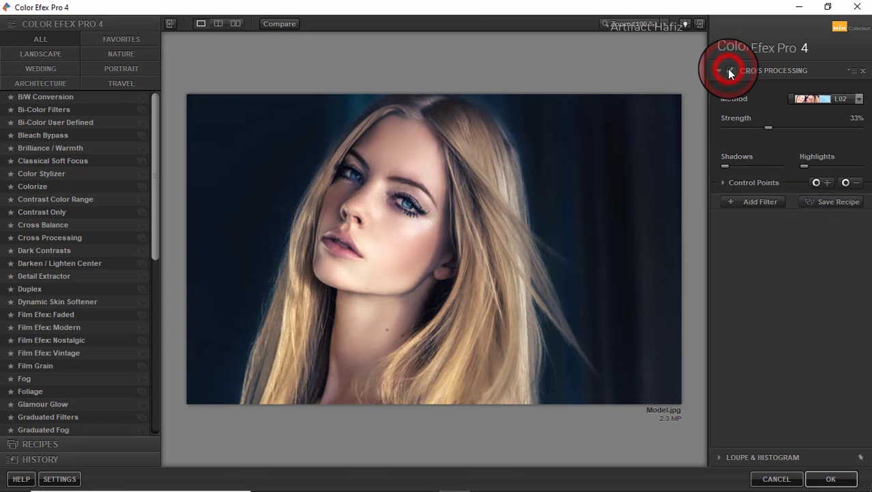
click(729, 69)
click(729, 69)
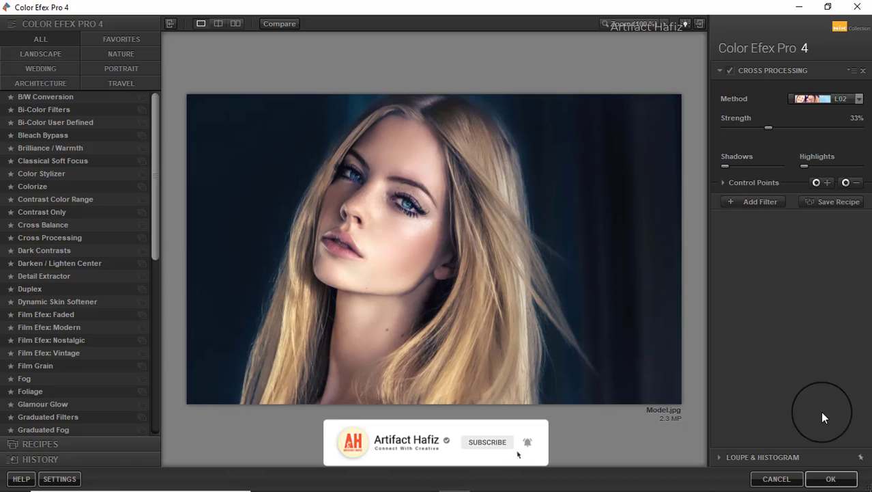
click(829, 480)
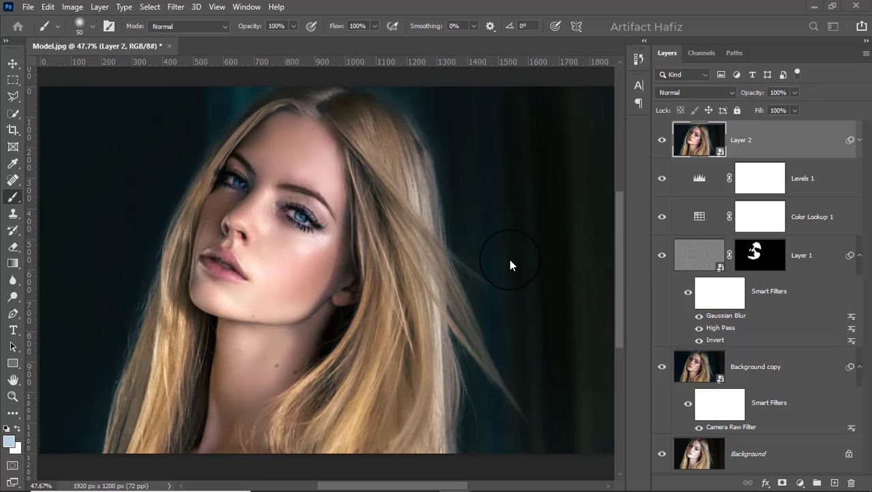
Compare the finished edit with the original Background layer by showing that layer alone and restoring all layers.
scroll(702, 303, down, 2)
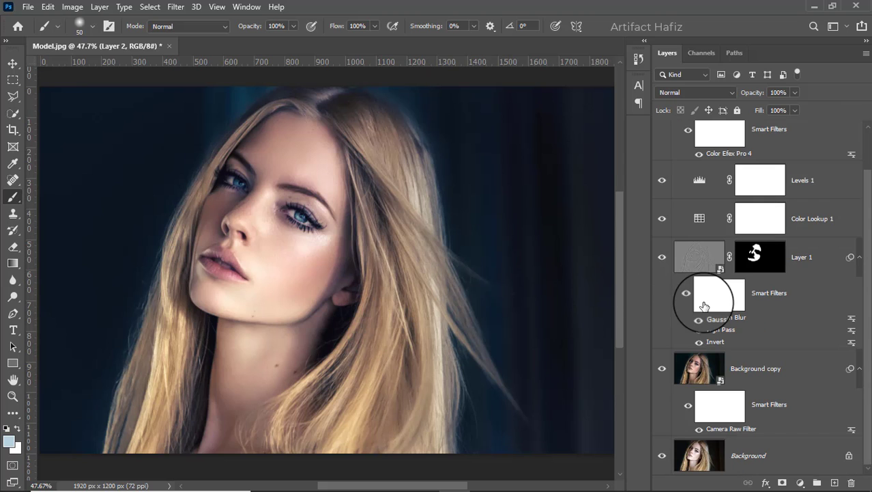
alt+click(661, 458)
alt+click(661, 458)
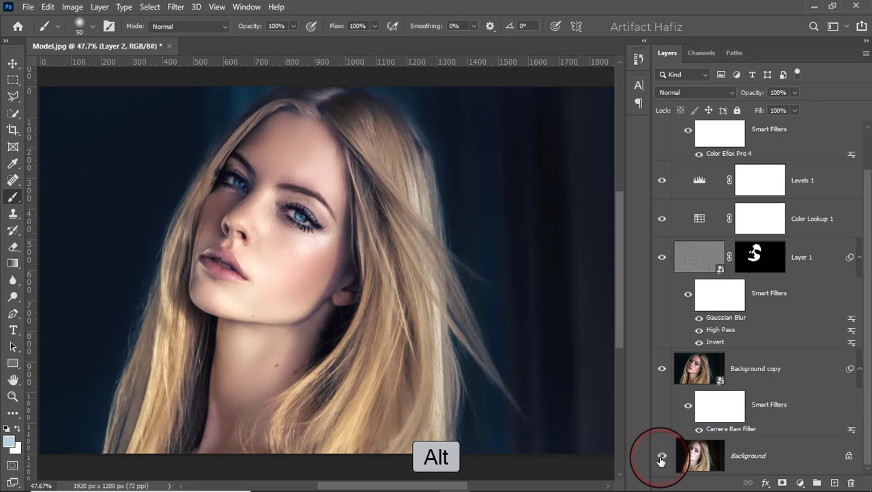
alt+click(661, 459)
alt+click(661, 458)
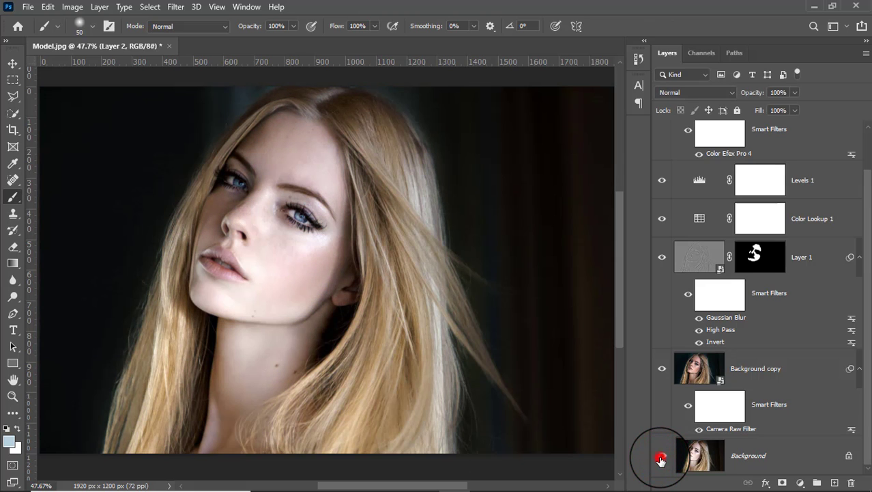